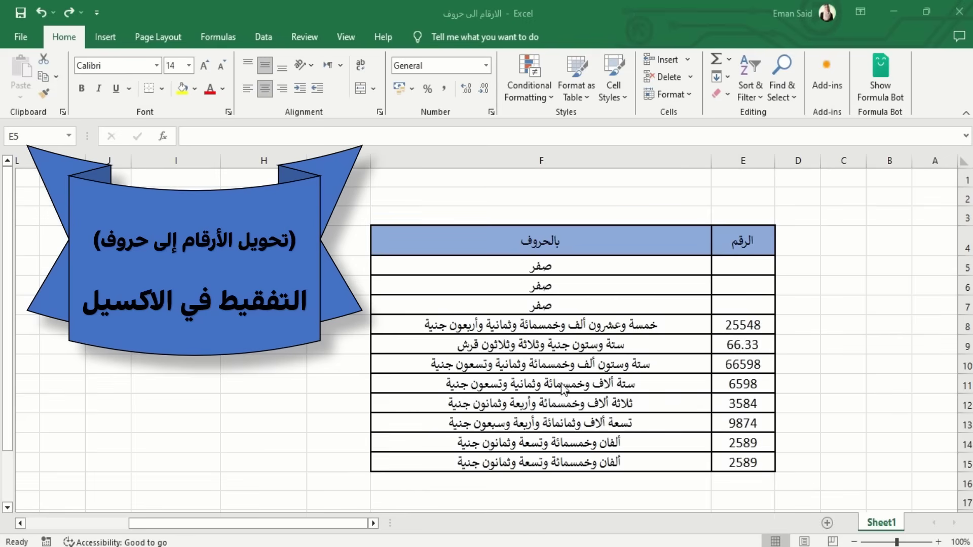
Step: Enter the number 5898 in the first empty number cell, E5
left_click(742, 268)
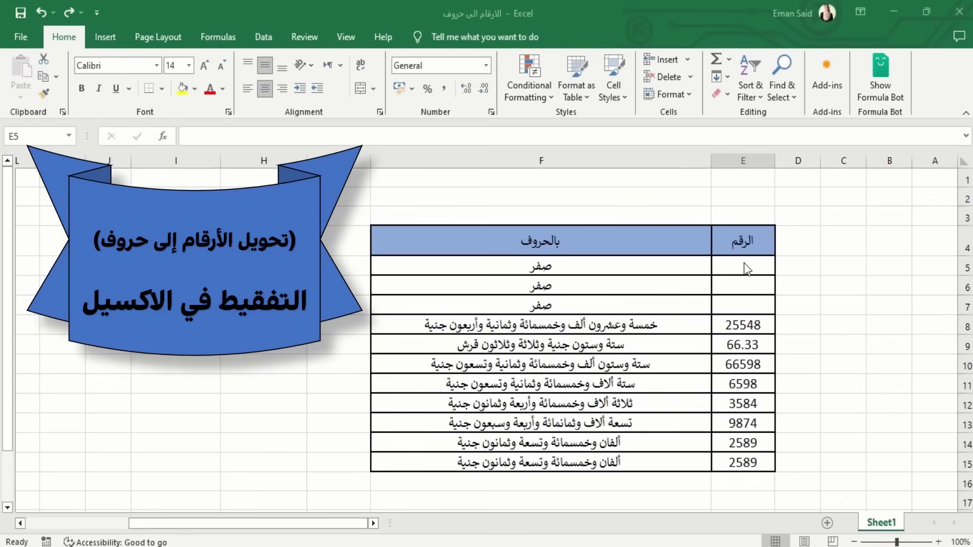
type("5898")
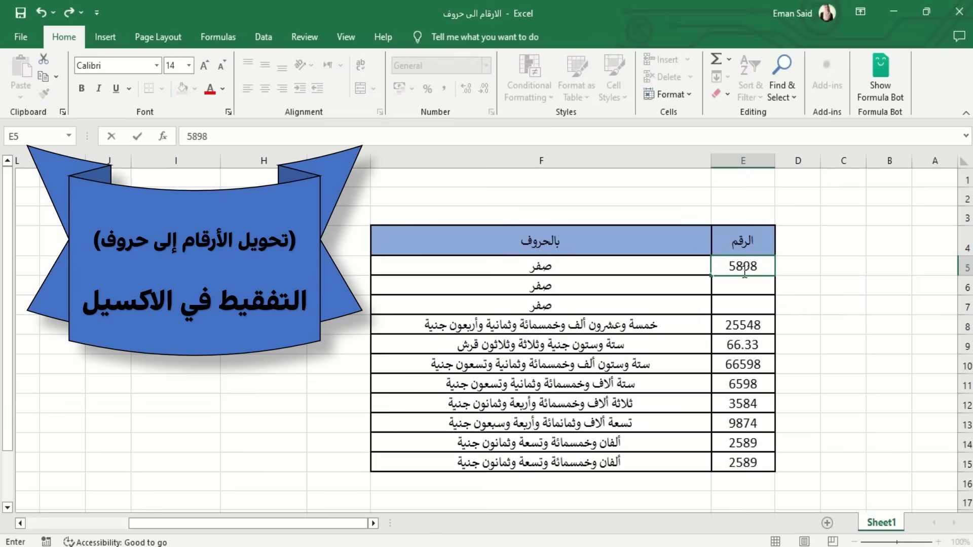
key("Return")
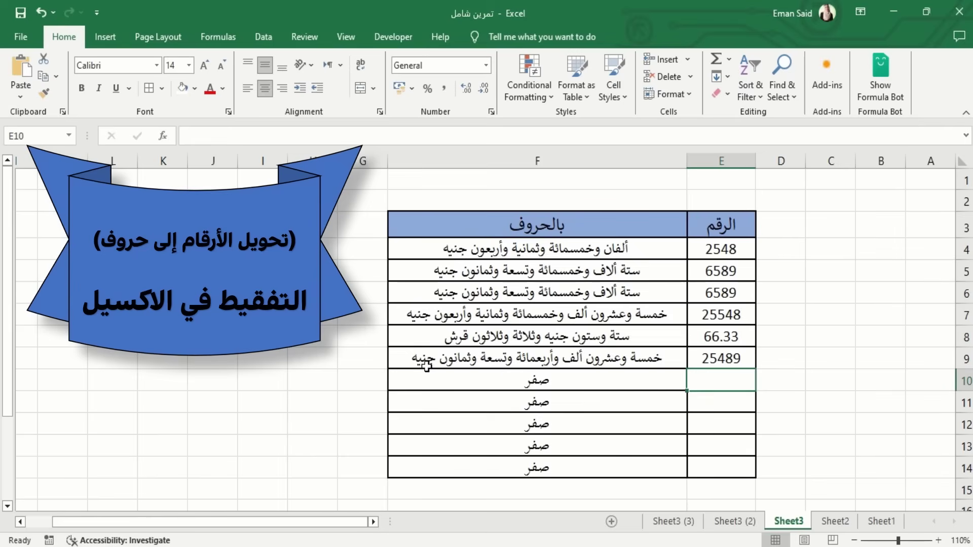
Step: Change the number in cell E9 of Sheet3 to 254.89
key("F2")
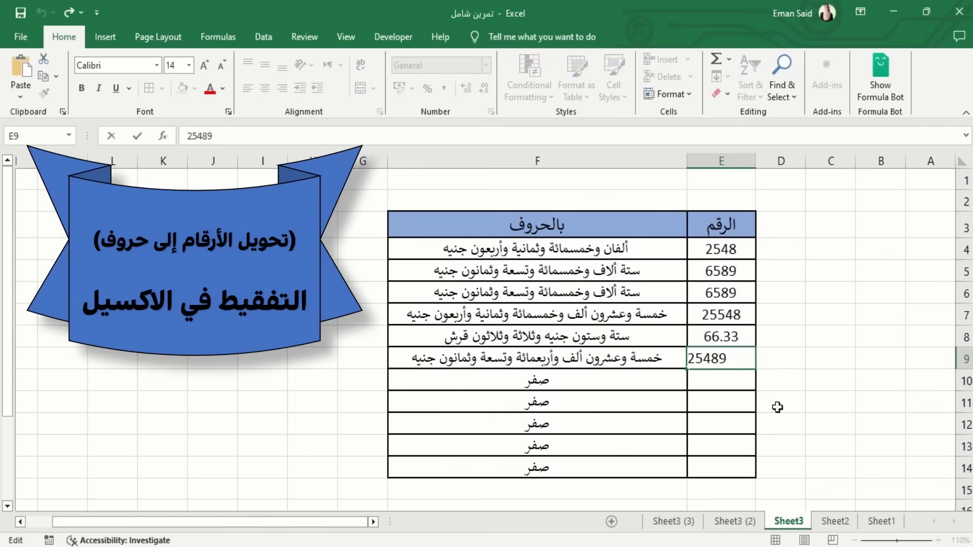
key("Left")
key("Left")
type(".")
key("Return")
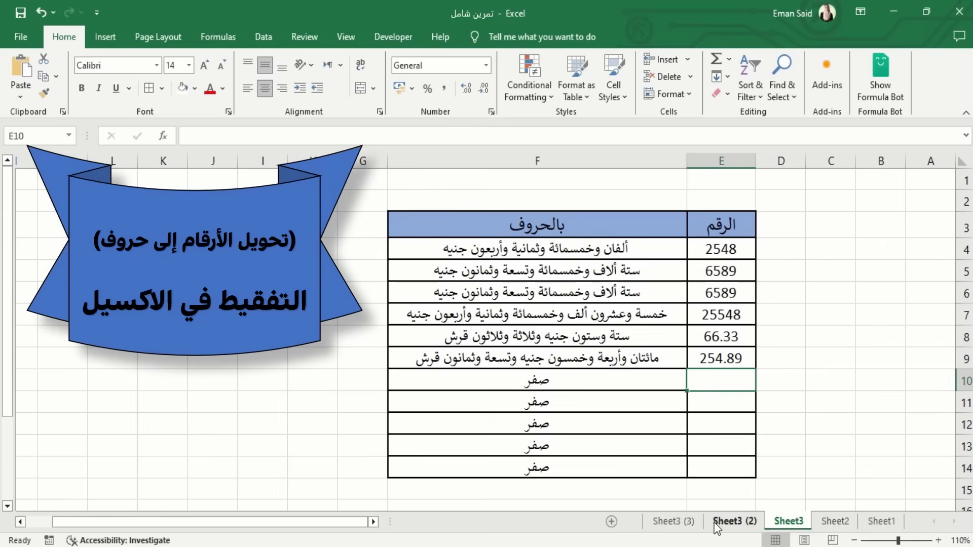
Step: Examine the currency columns on Sheet3 (2) and the main currency choices in cell H4 of Sheet3 (3)
left_click(735, 521)
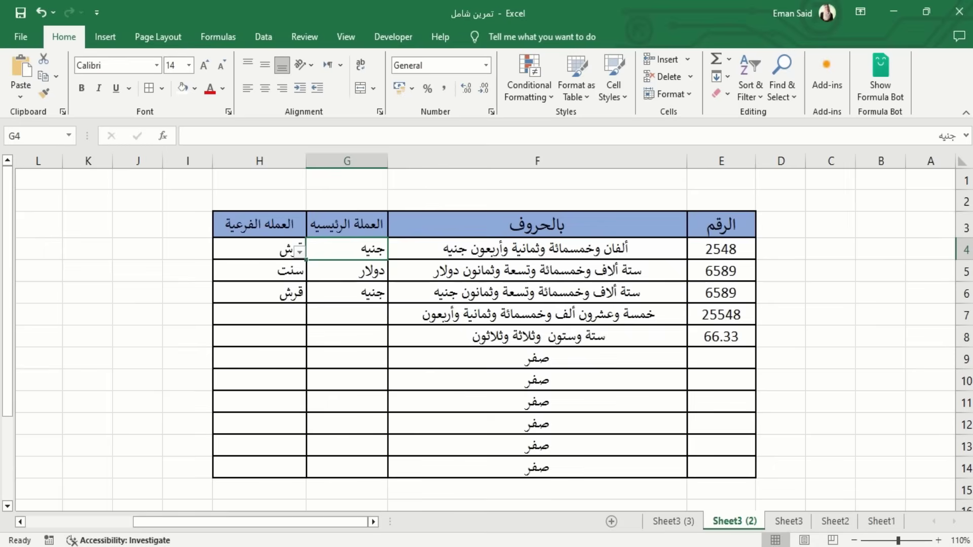
left_click(675, 522)
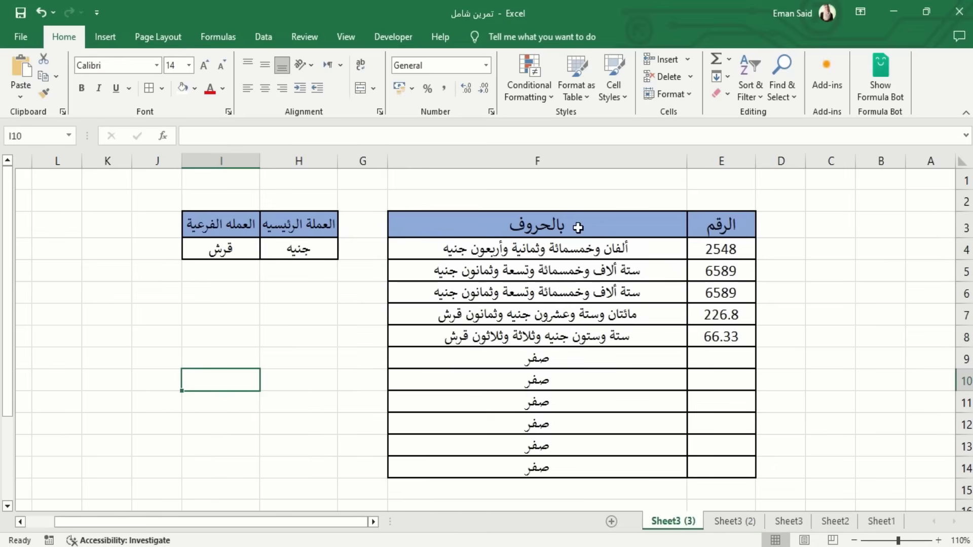
left_click(317, 253)
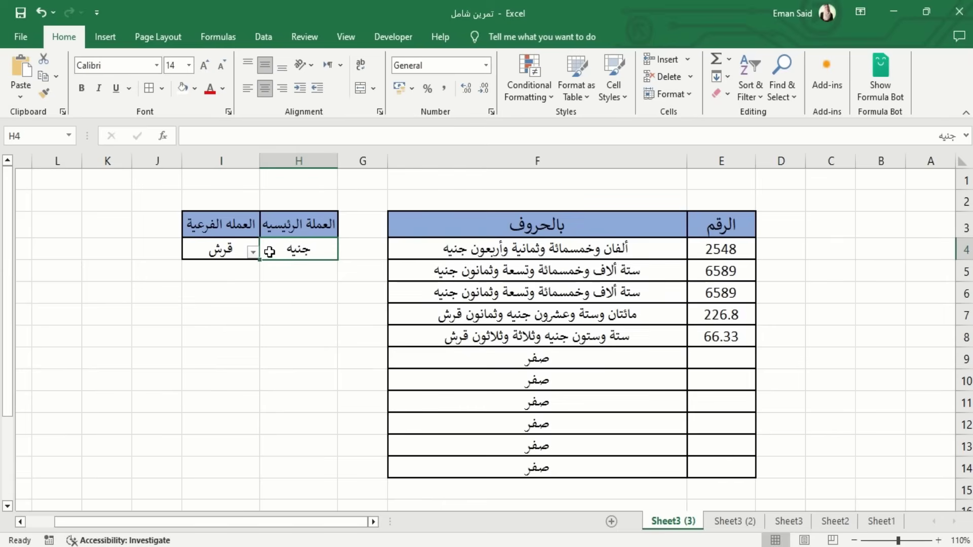
left_click(252, 253)
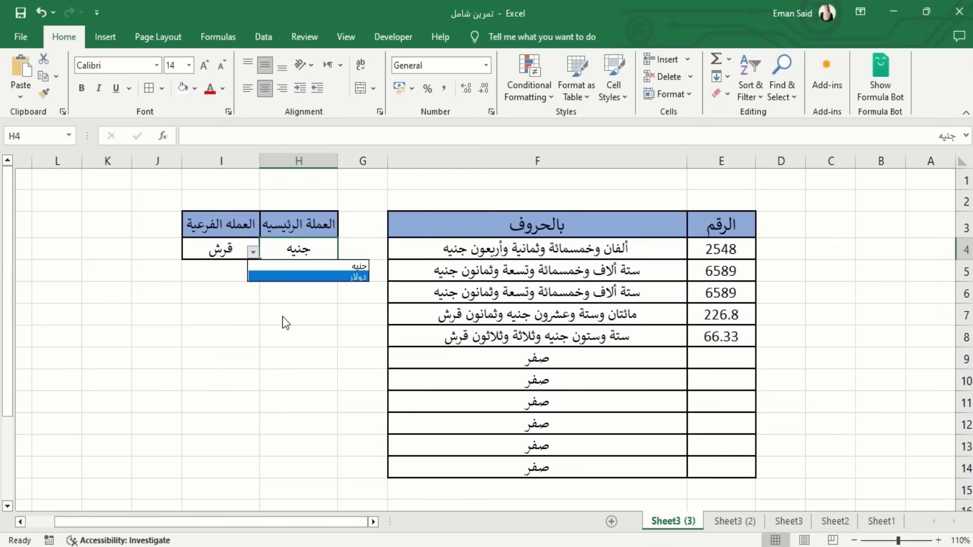
left_click(341, 376)
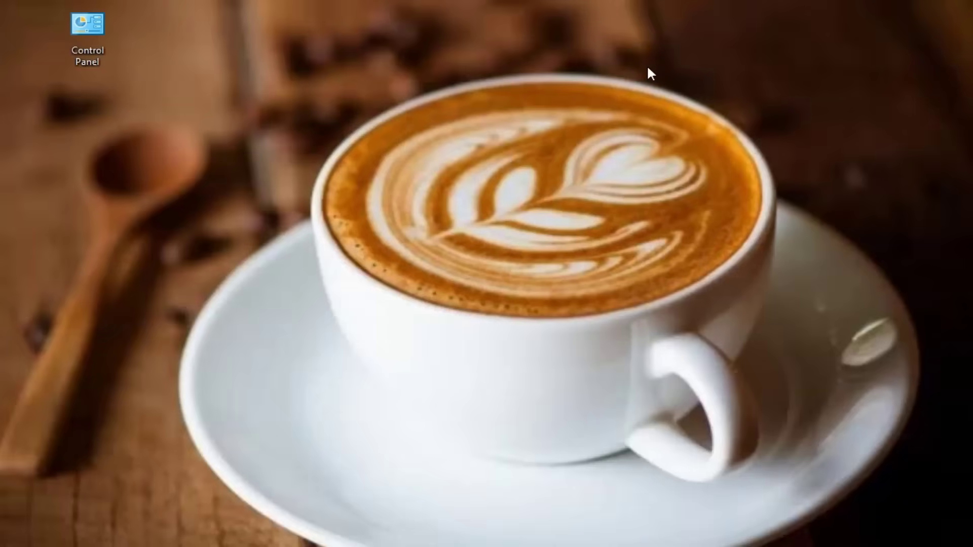
Step: Switch to Control Panel and show all its items as large icons
double_click(87, 36)
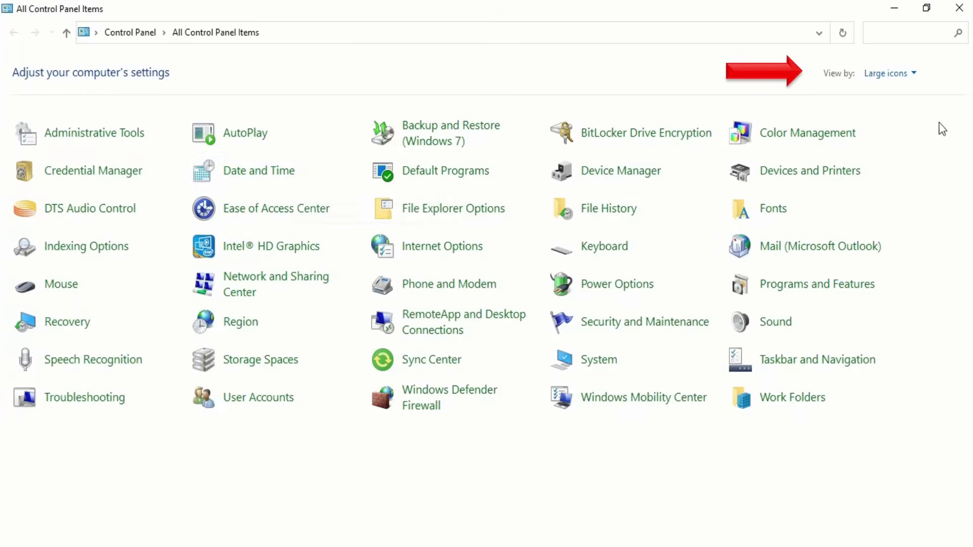
left_click(905, 75)
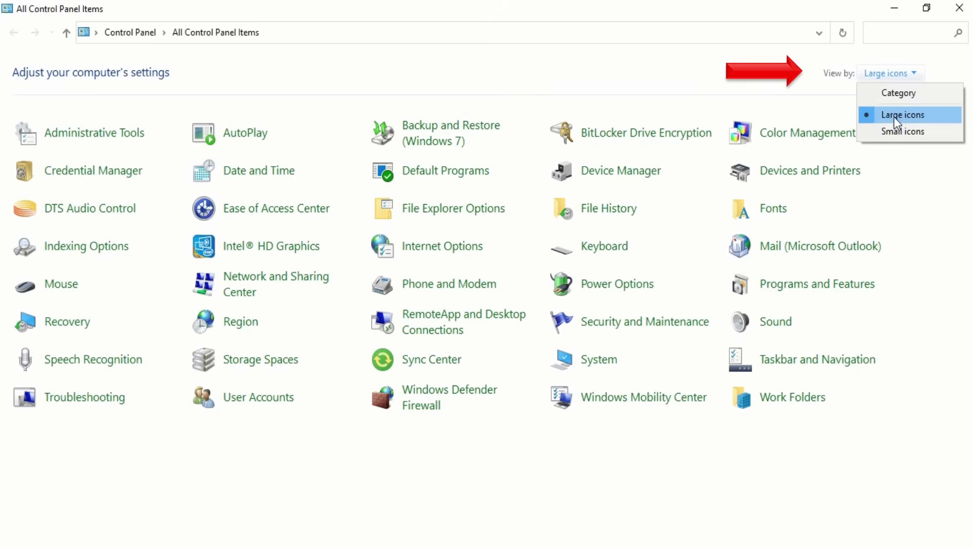
left_click(909, 96)
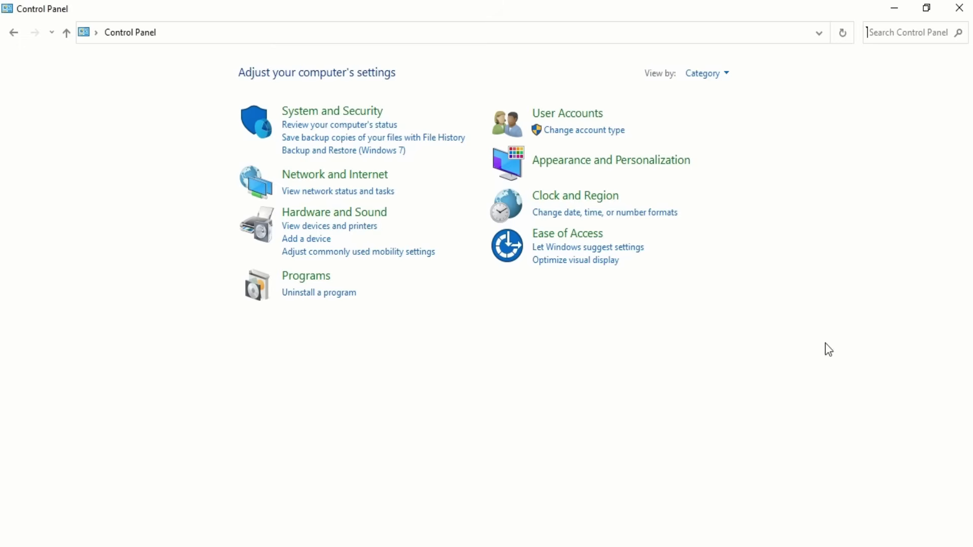
left_click(710, 76)
left_click(713, 116)
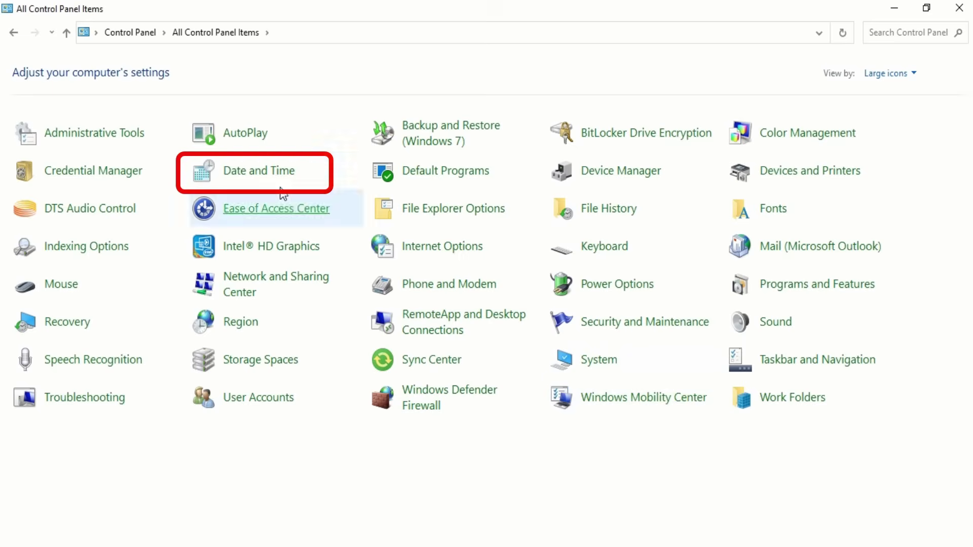
Step: Open the administrative Region settings by way of the calendar settings in Date and Time
left_click(238, 173)
left_click(374, 276)
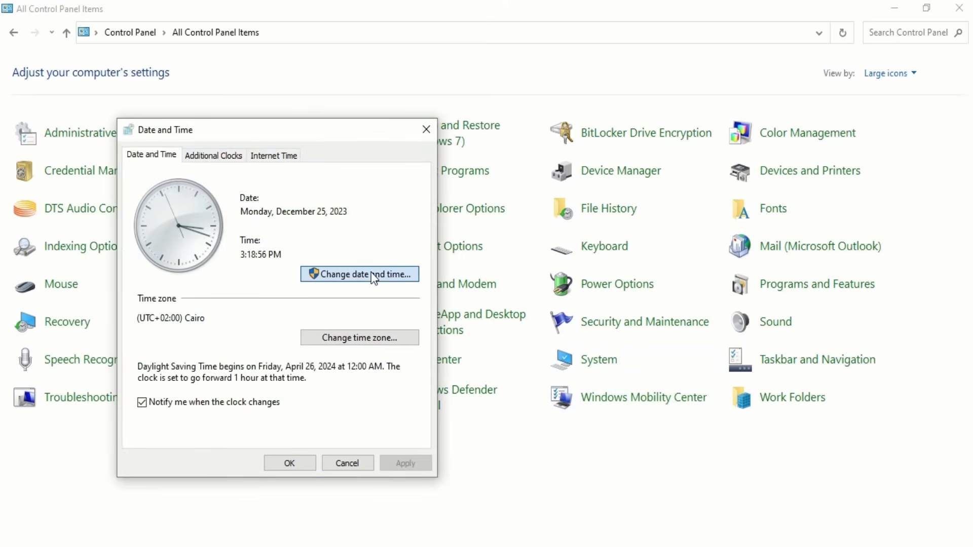
left_click(191, 398)
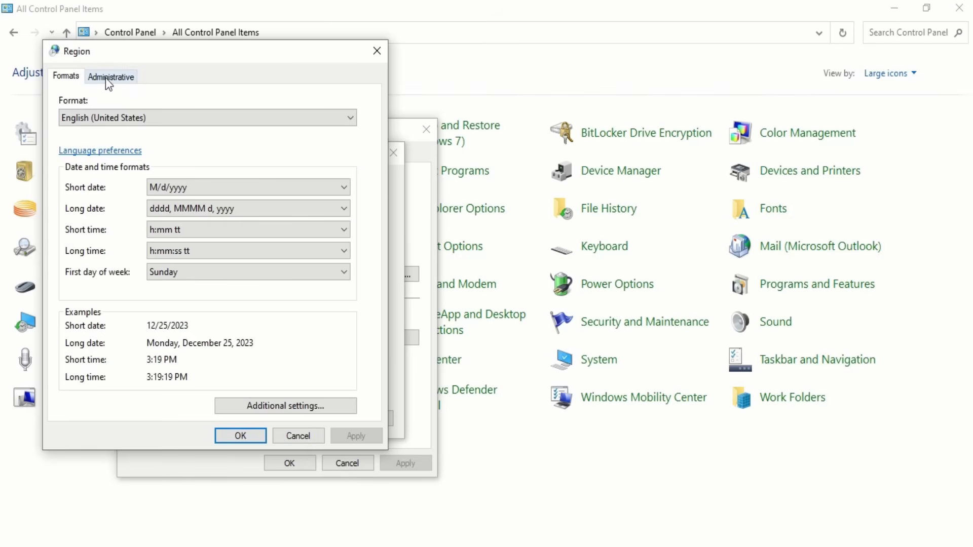
left_click(119, 80)
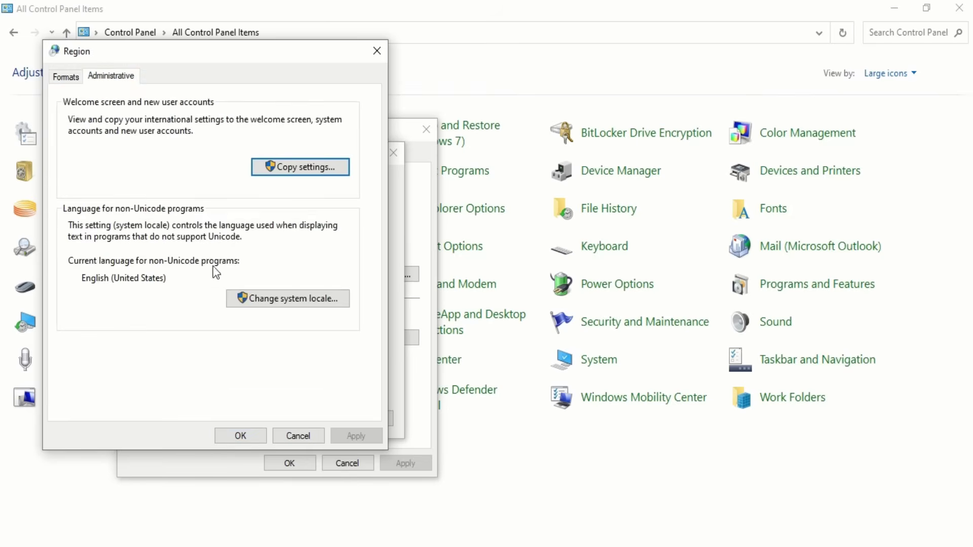
Step: Set the system locale for non-Unicode programs to Arabic (Egypt)
left_click(313, 303)
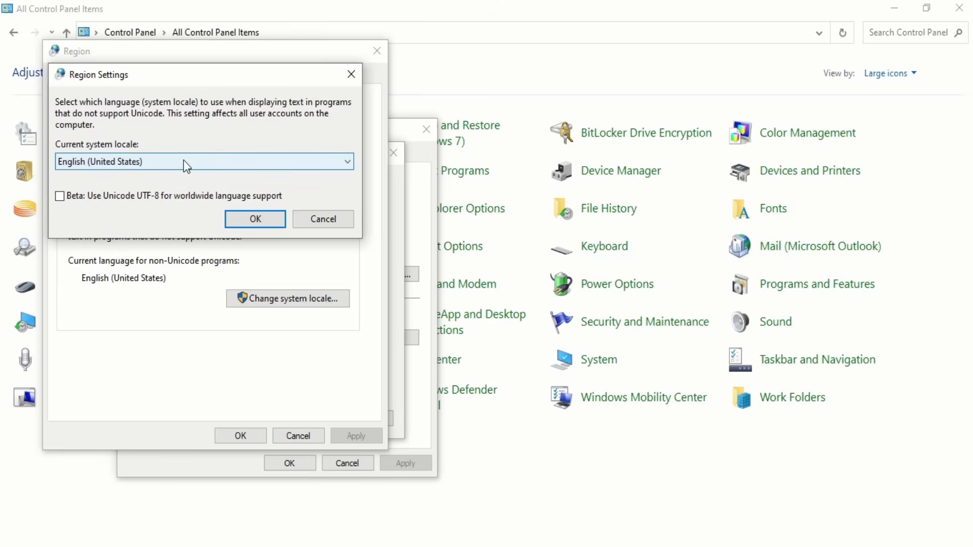
left_click(198, 162)
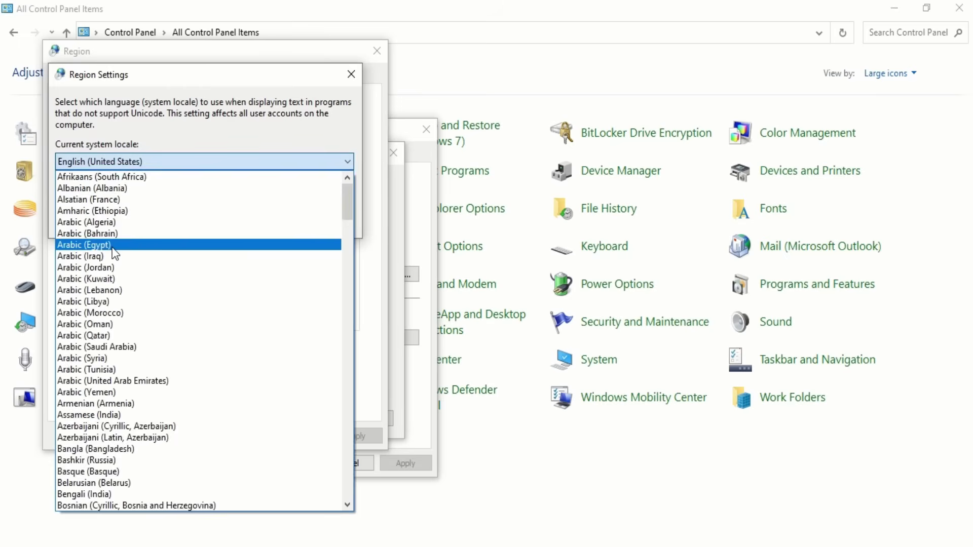
left_click(111, 246)
left_click(271, 220)
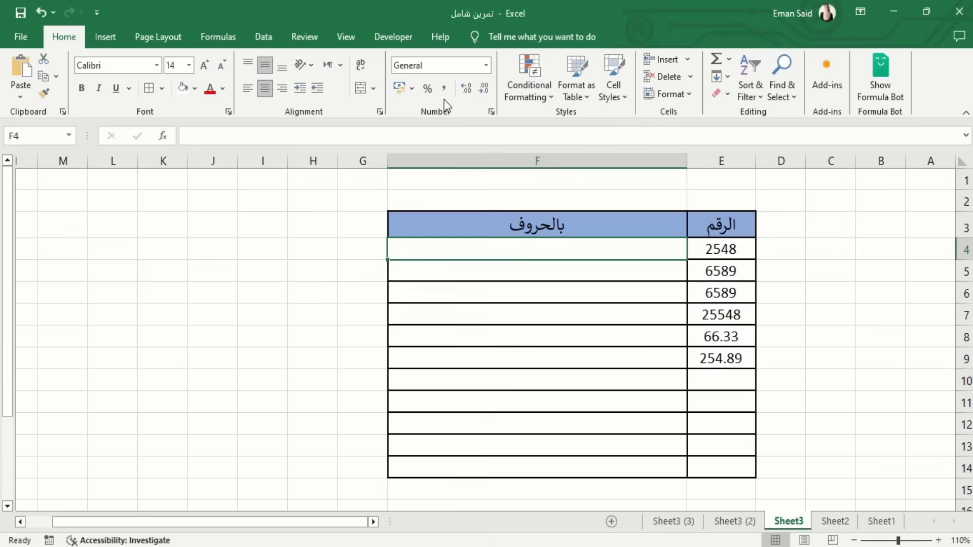
Step: Switch to Excel and make sure the Developer tab is enabled in the ribbon customization options
right_click(348, 102)
left_click(439, 133)
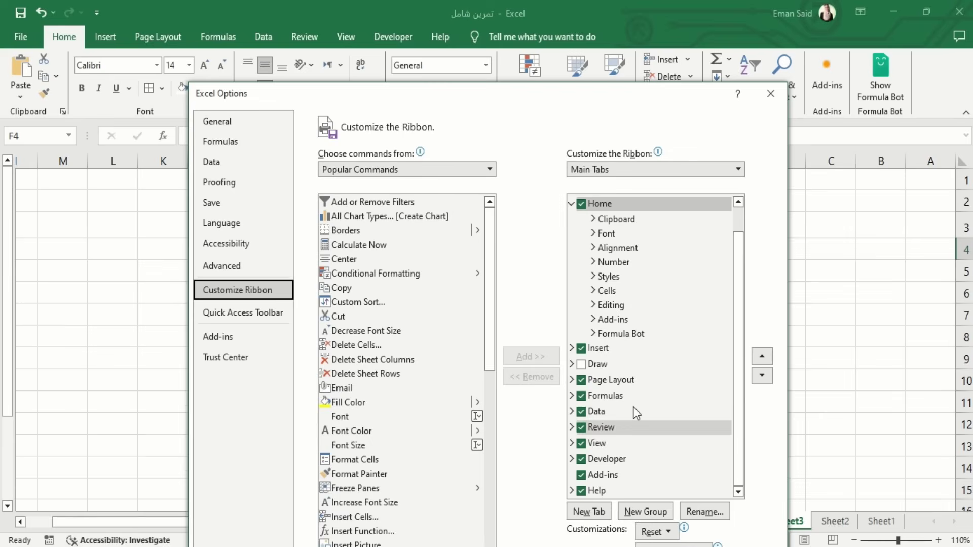
left_click(581, 460)
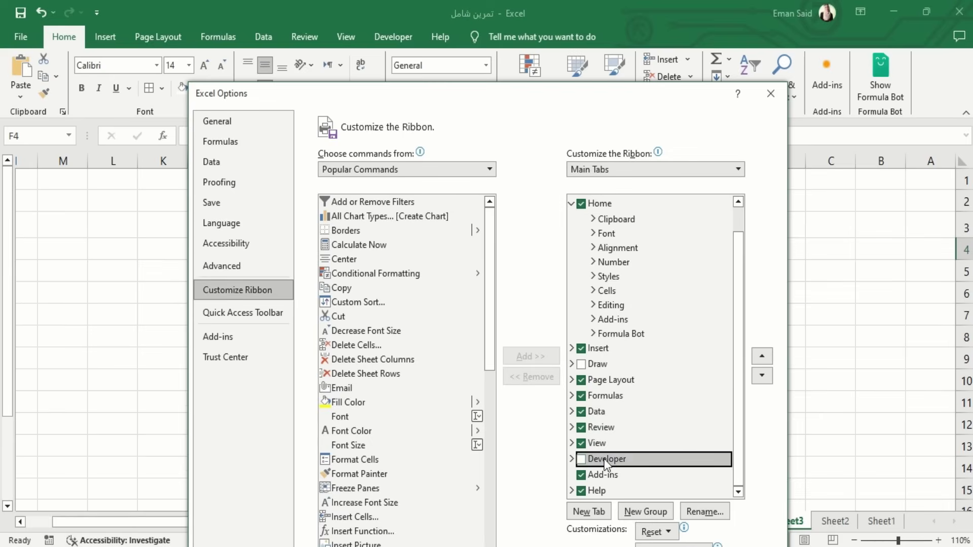
left_click(581, 460)
left_click_drag(658, 101, 658, 34)
left_click(704, 523)
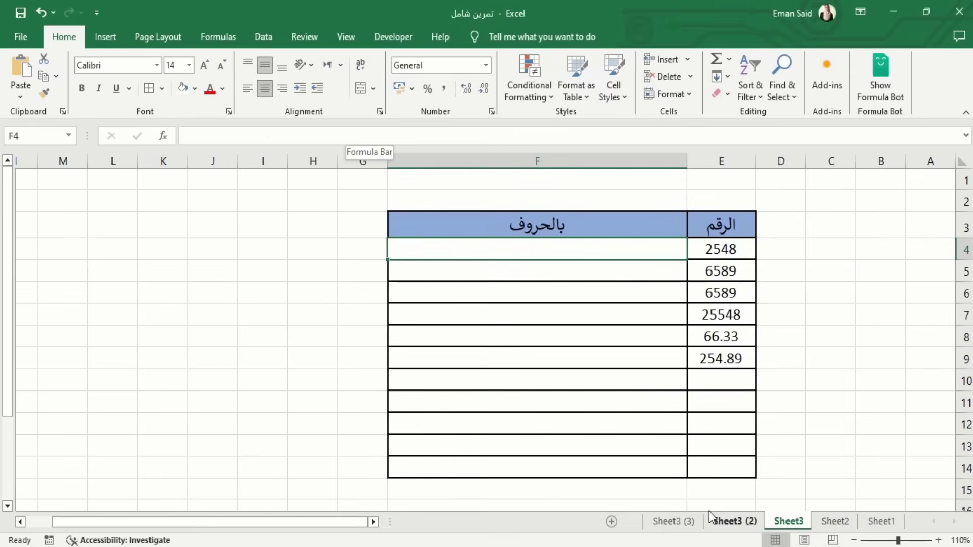
Step: Open the Visual Basic editor and insert a new module
left_click(397, 38)
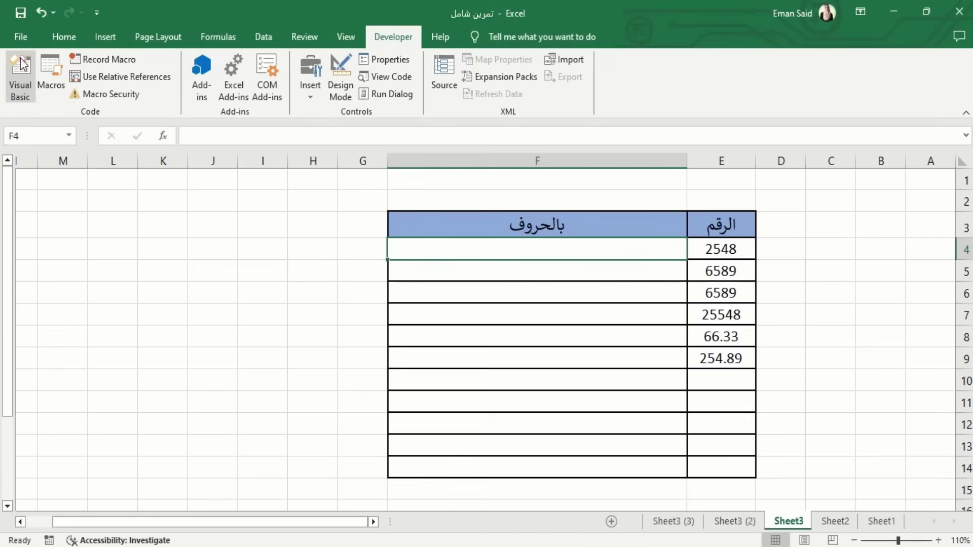
left_click(20, 75)
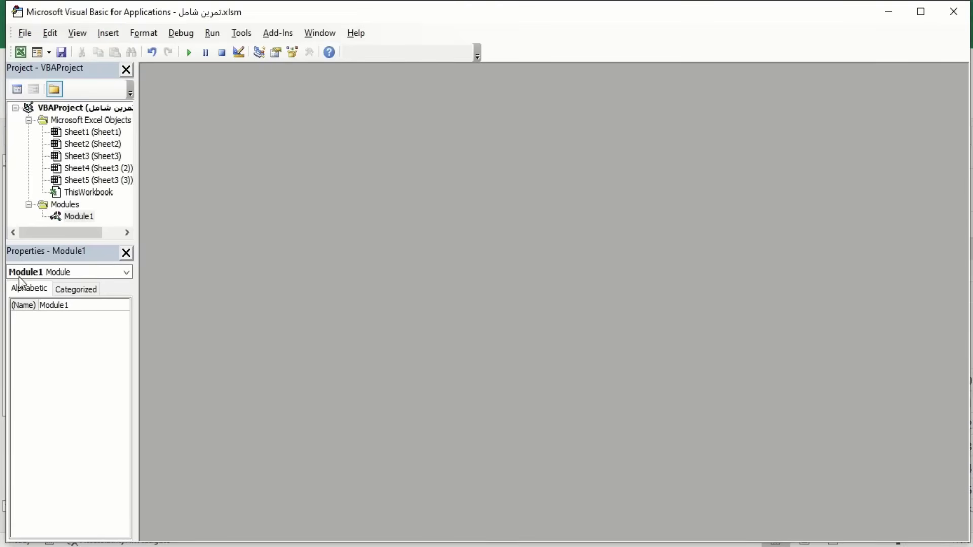
left_click(103, 33)
left_click(145, 84)
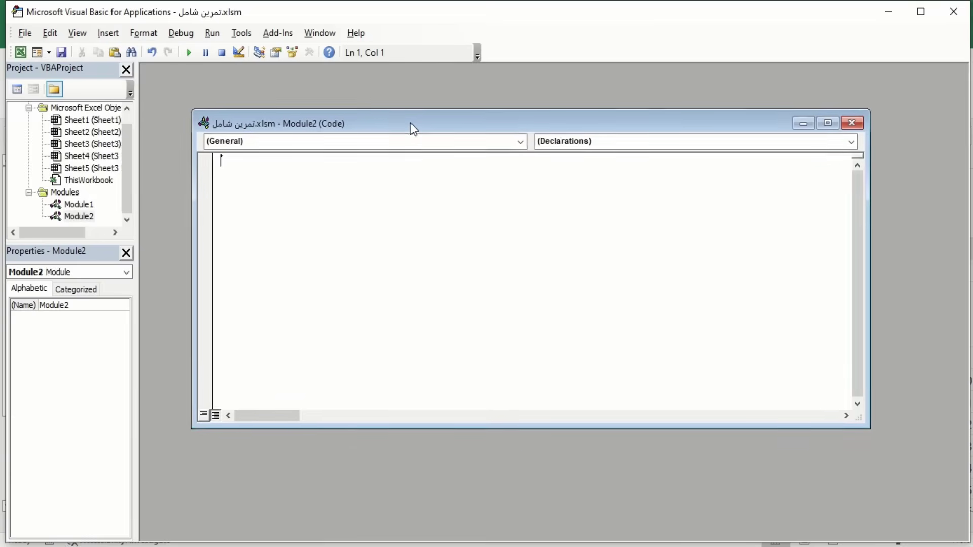
Step: Paste the copied NumberToText function code into the new module
left_click_drag(413, 130, 390, 117)
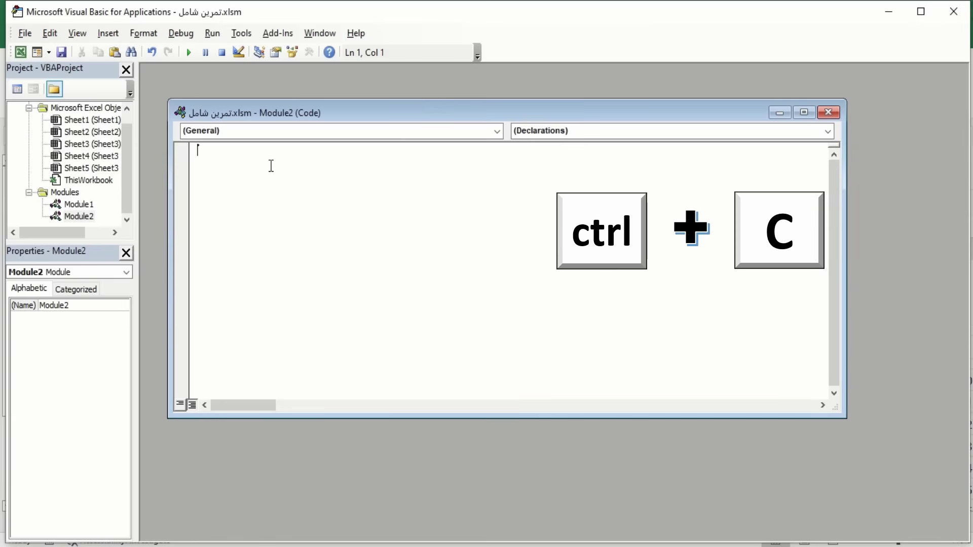
key("ctrl+v")
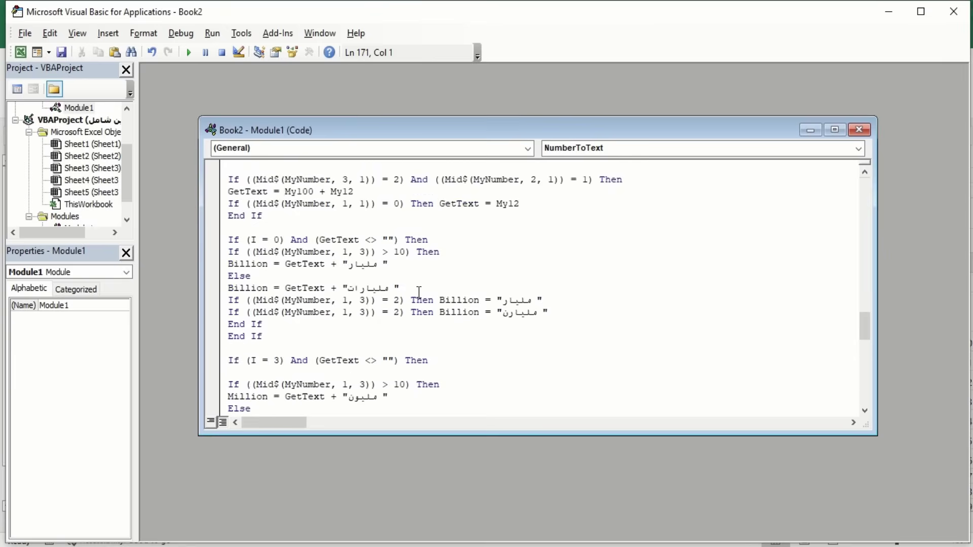
scroll(419, 293, "up", 13)
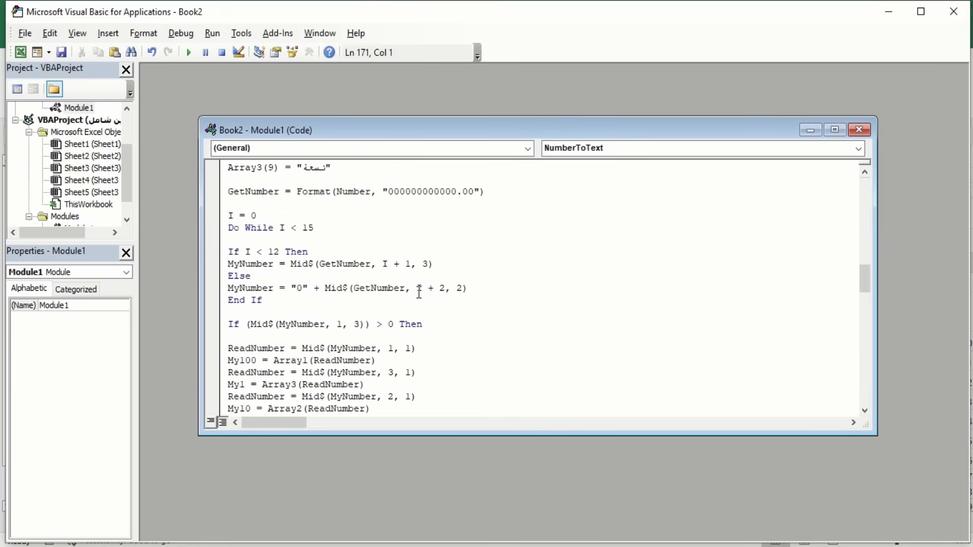
Step: Save the file as "تحويل الارقام الى حروف" in Excel Macro-Enabled Workbook format and close the Visual Basic editor
left_click(60, 53)
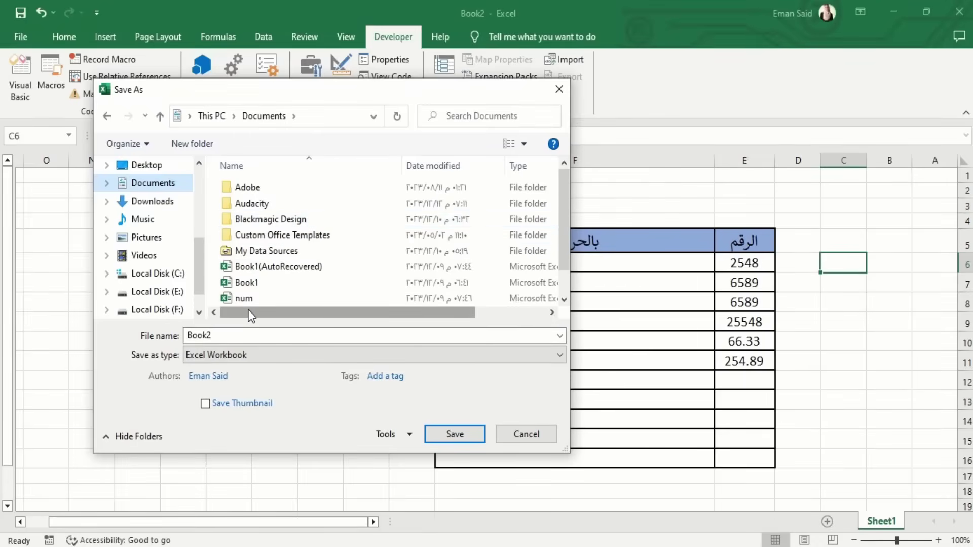
double_click(227, 335)
type("تحويل الارقام الى حروف")
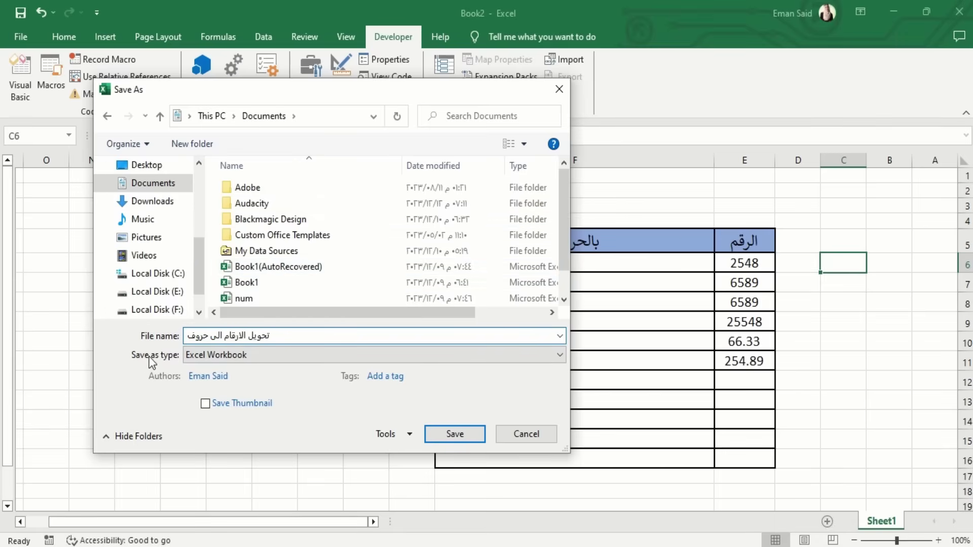
left_click(288, 354)
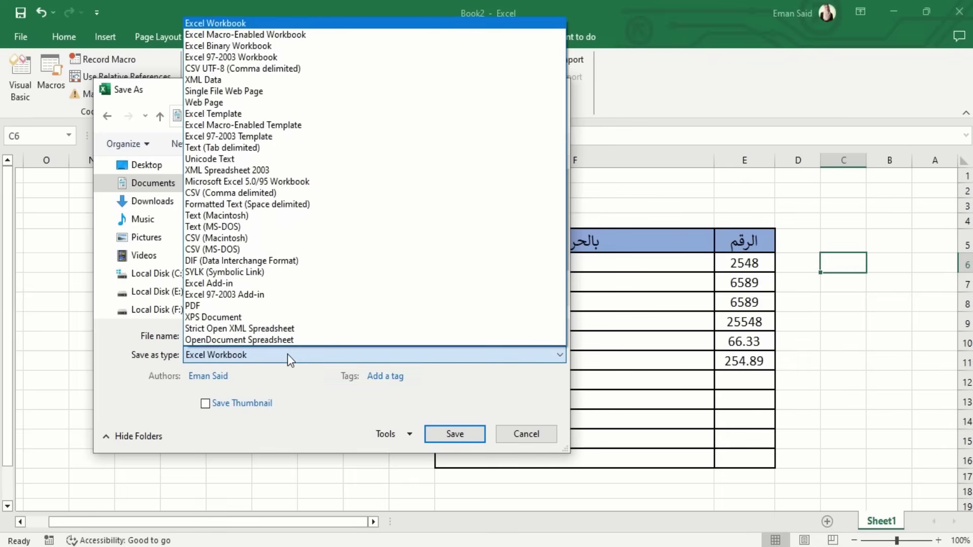
left_click(309, 35)
left_click(454, 434)
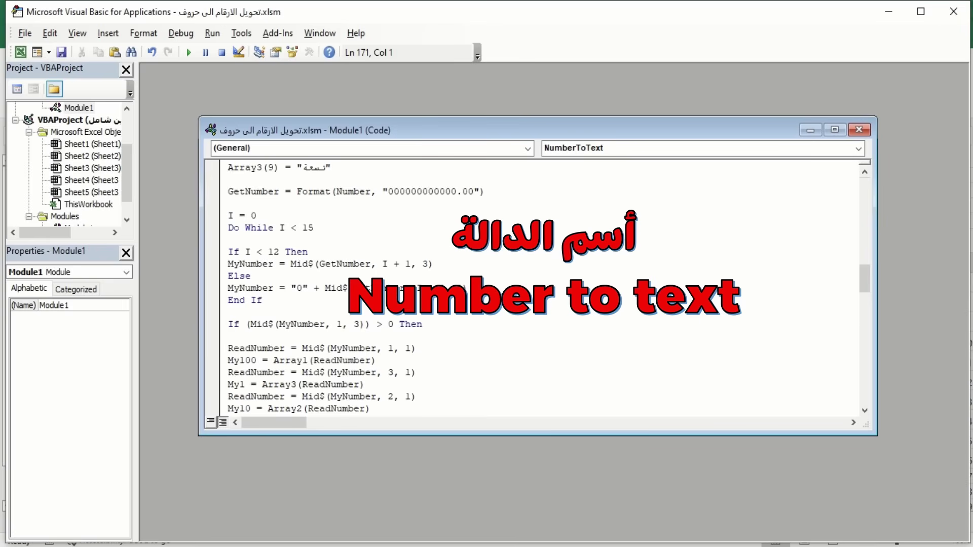
left_click(860, 130)
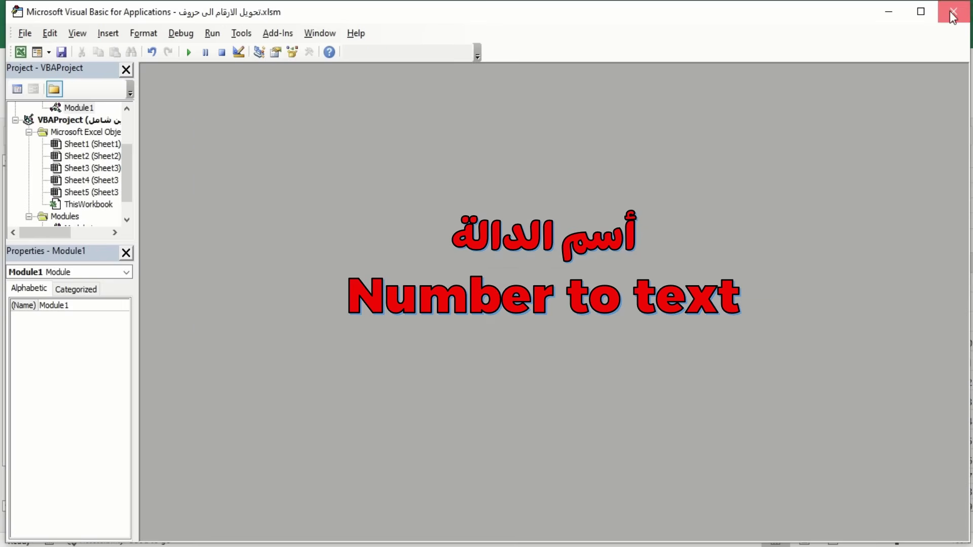
left_click(953, 13)
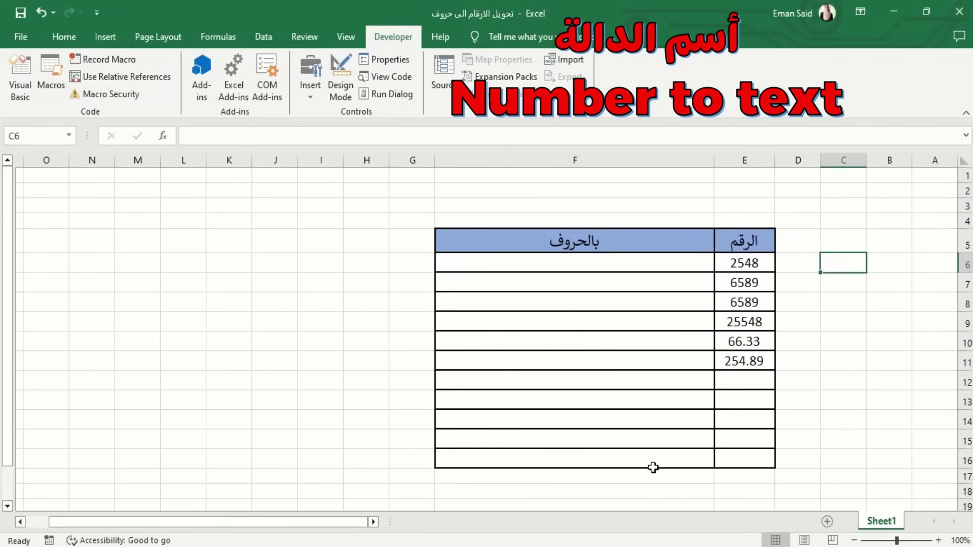
Step: Insert the NumberToText function in cell F6 with cell E6 as its Number argument
left_click(677, 265)
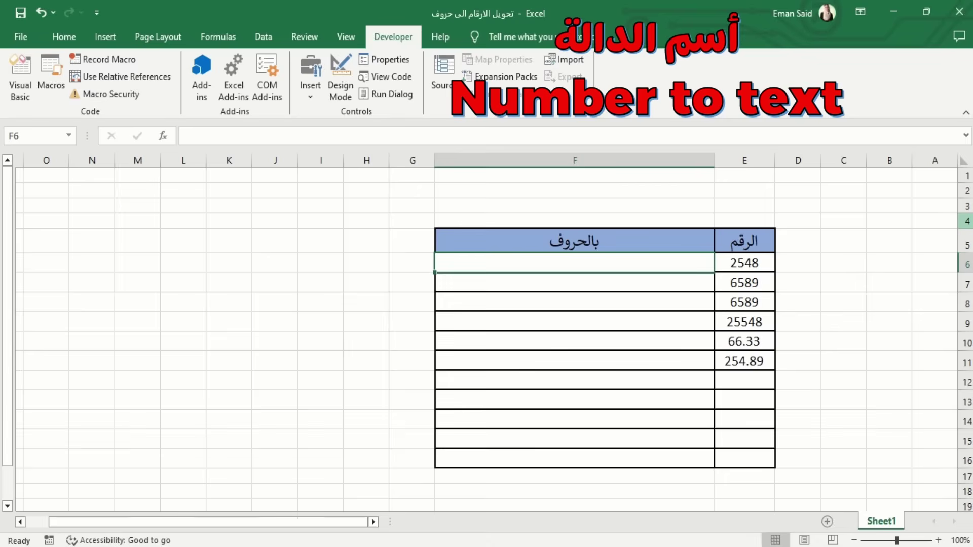
type("=num")
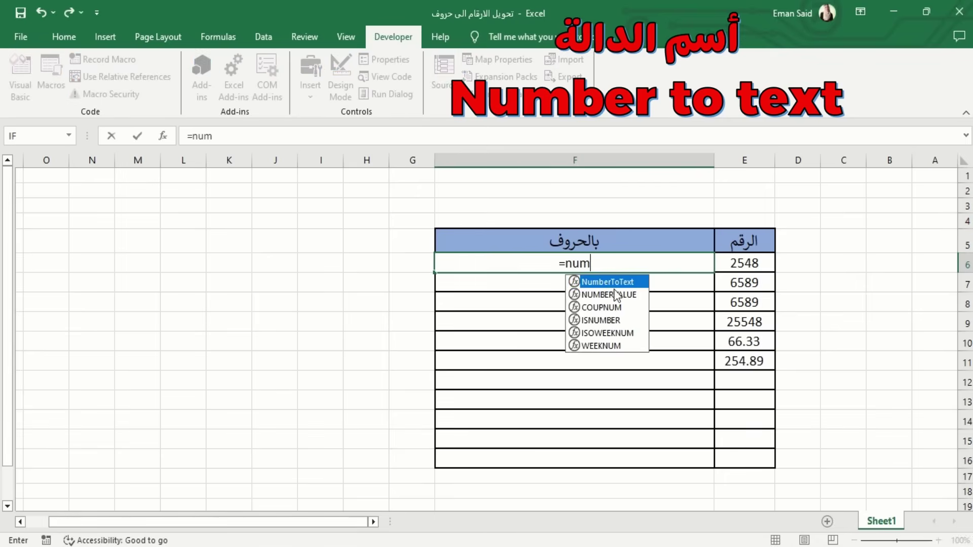
double_click(613, 282)
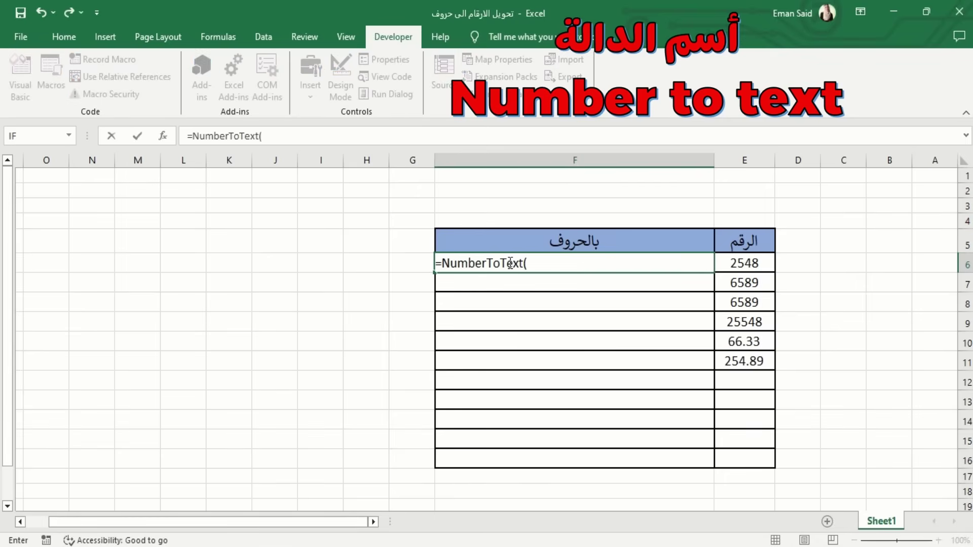
left_click(163, 135)
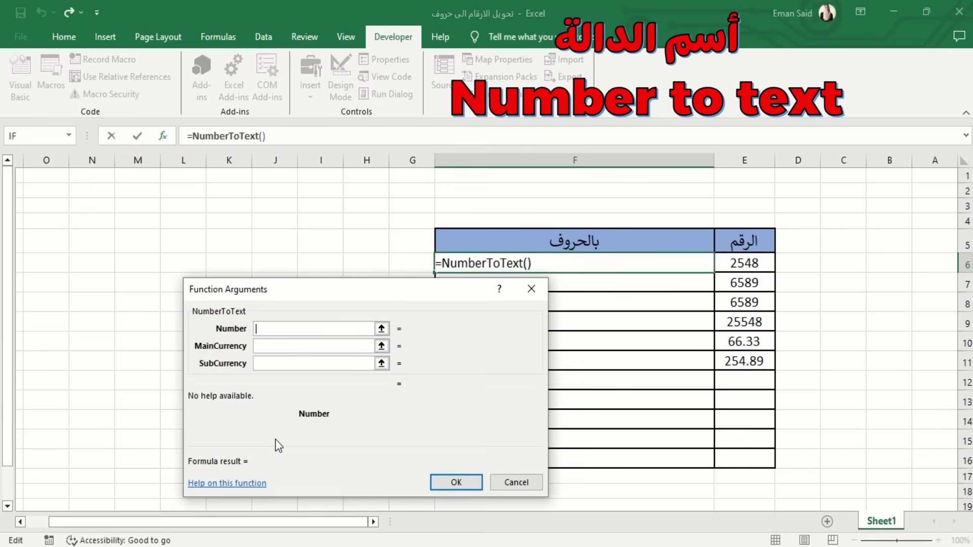
left_click_drag(341, 285, 244, 285)
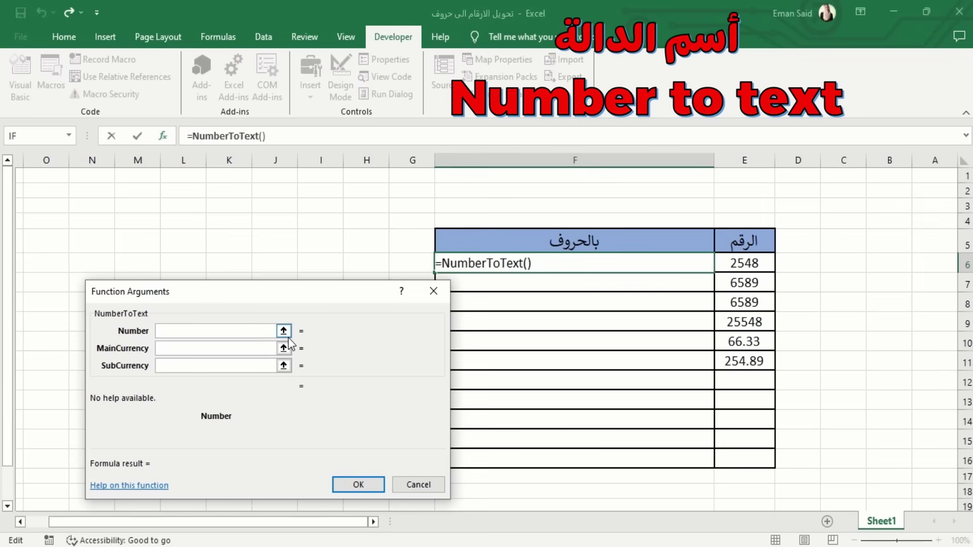
left_click(745, 258)
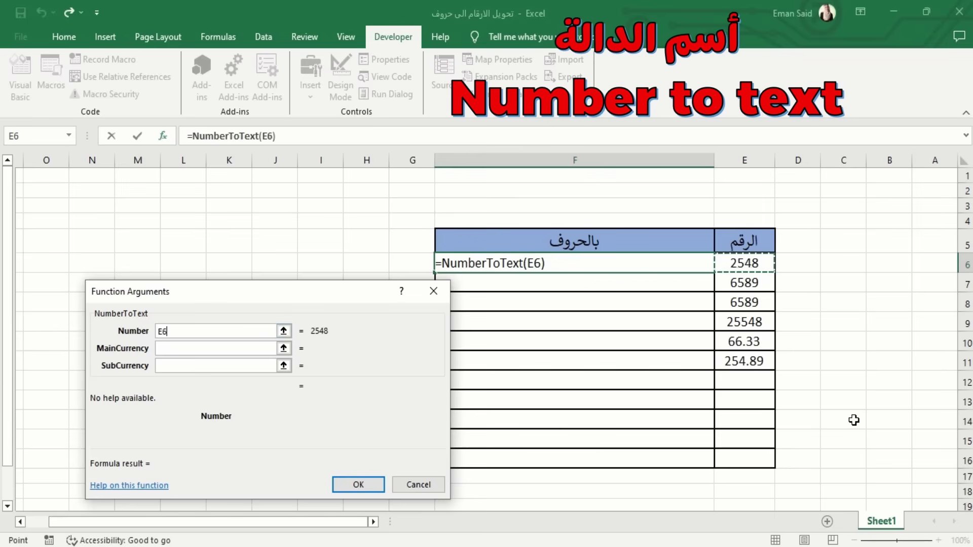
Step: Set MainCurrency to "جنيه" and SubCurrency to "قرش" in the F6 formula, and fill it down the column to row 16
left_click(215, 349)
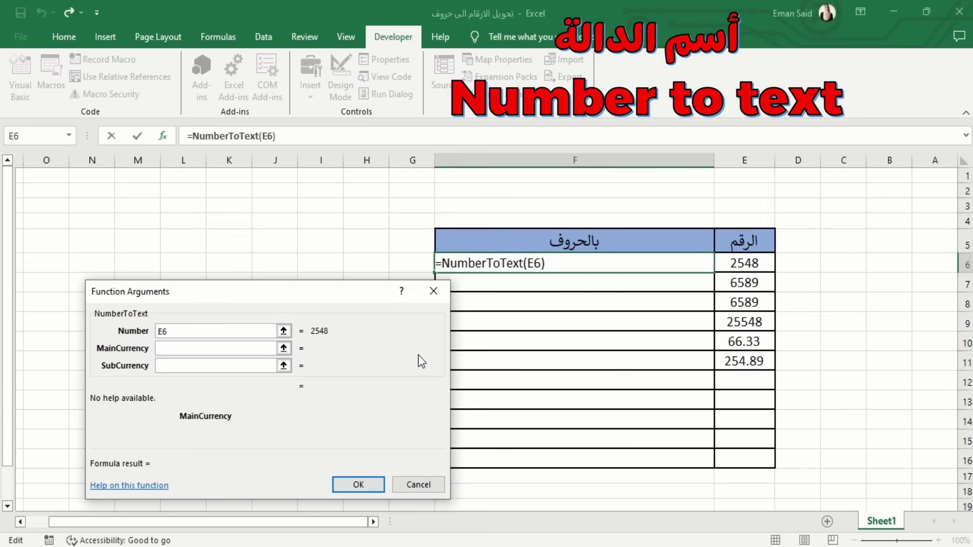
type("[نيه")
left_click(255, 363)
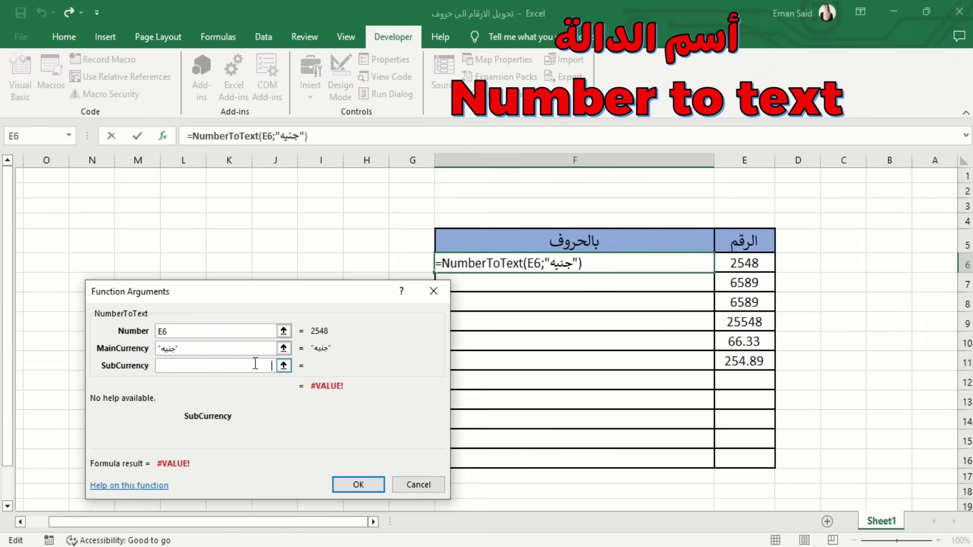
type("قرش")
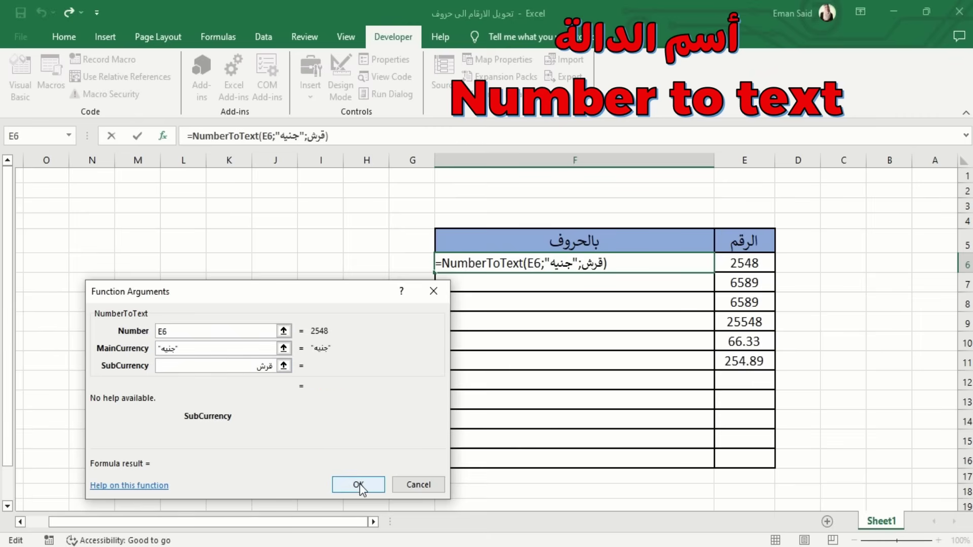
left_click(358, 485)
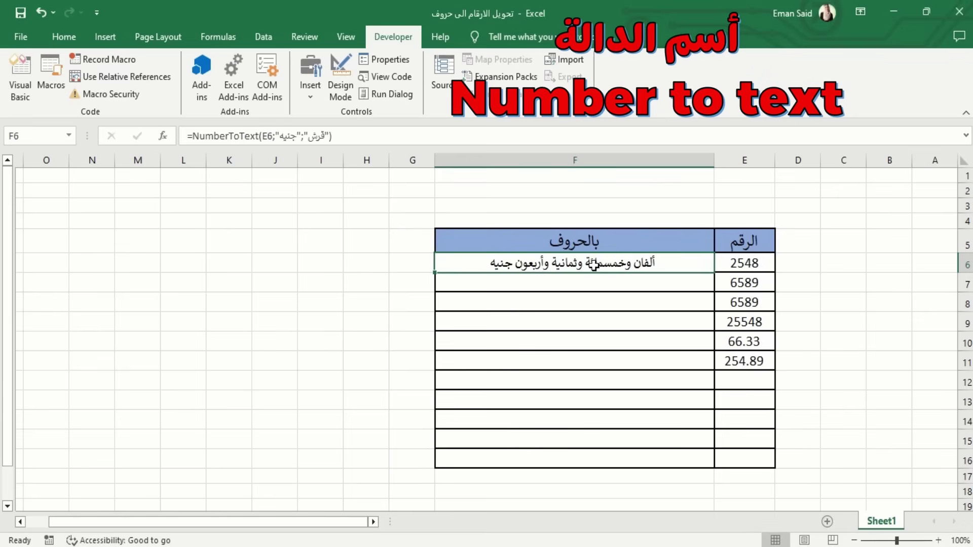
left_click_drag(435, 272, 446, 458)
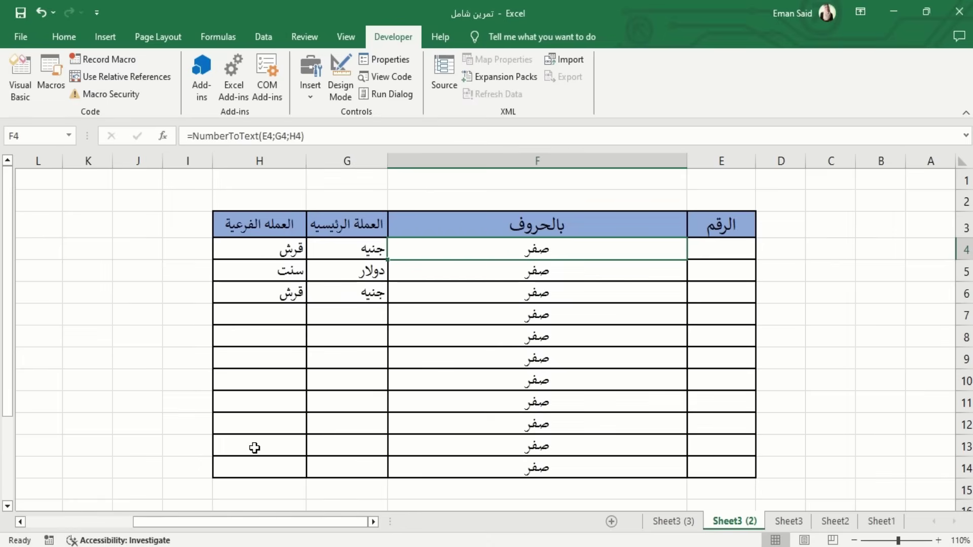
Step: Check which main currency options the drop-down list in cell G4 of Sheet3 (2) offers
left_click(311, 248)
left_click(303, 254)
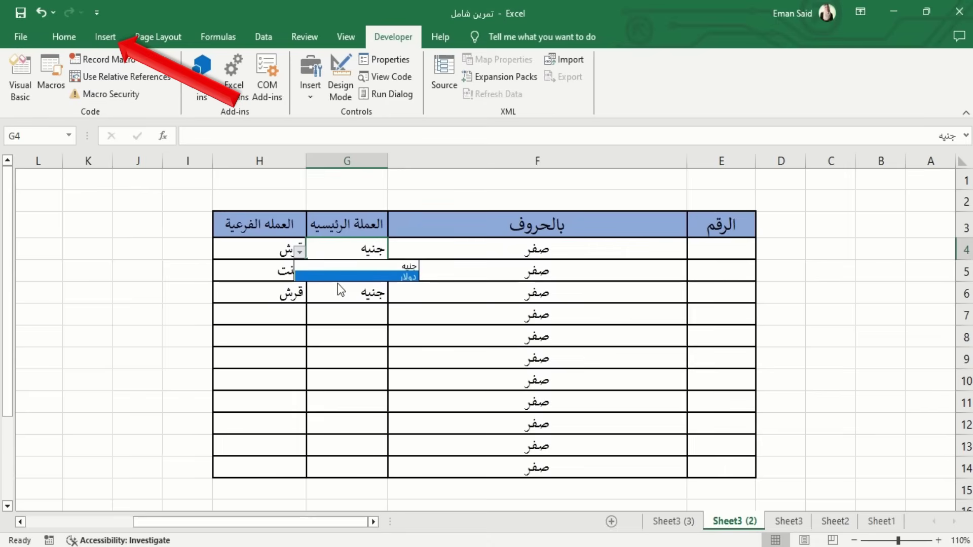
left_click(499, 291)
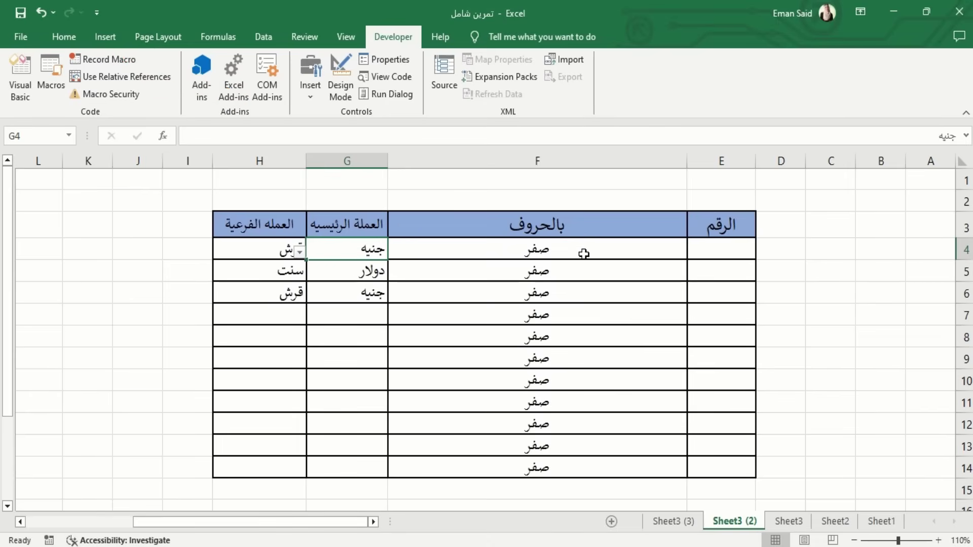
Step: Clear the formulas in F4:F14 and insert the NumberToText function in F4 with cell E4 as its Number argument
left_click_drag(584, 254, 577, 473)
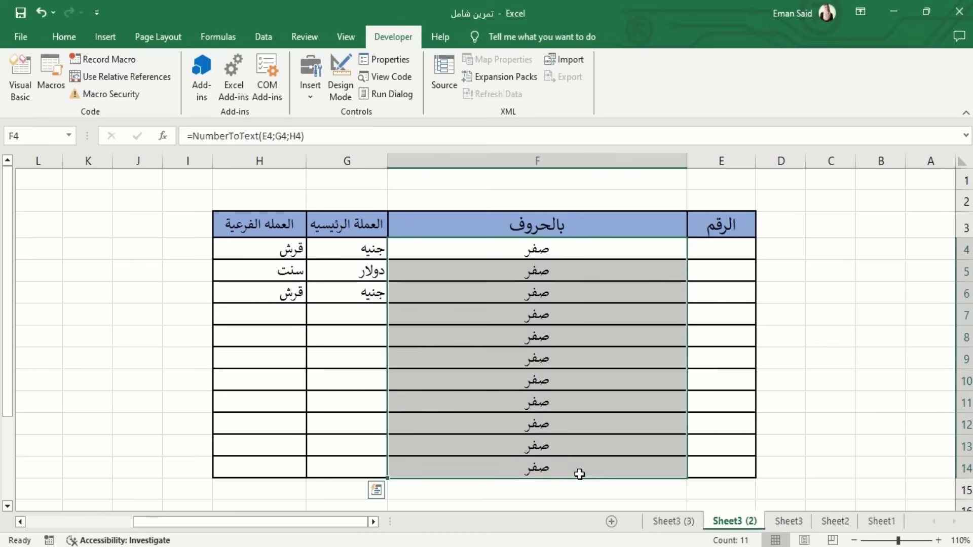
key("Delete")
left_click(593, 254)
type("=")
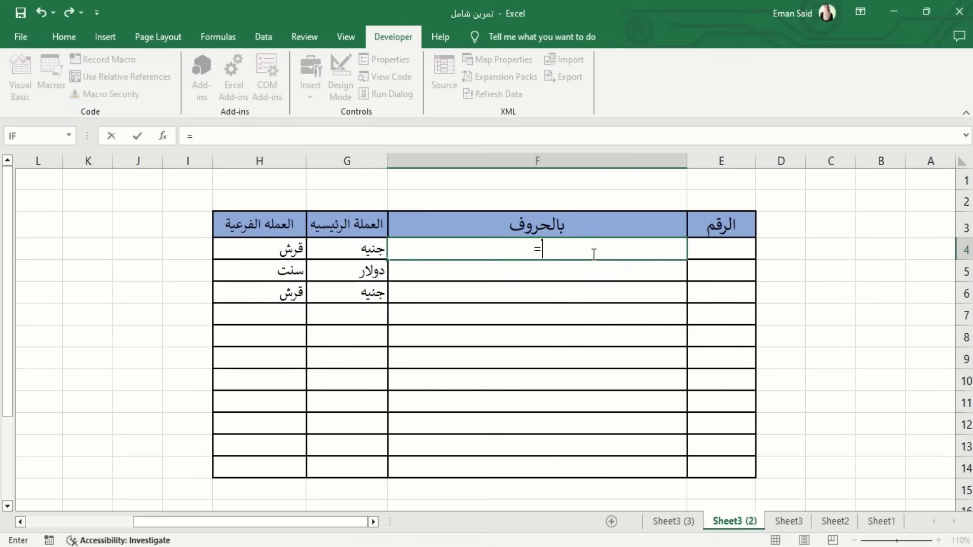
type("nu")
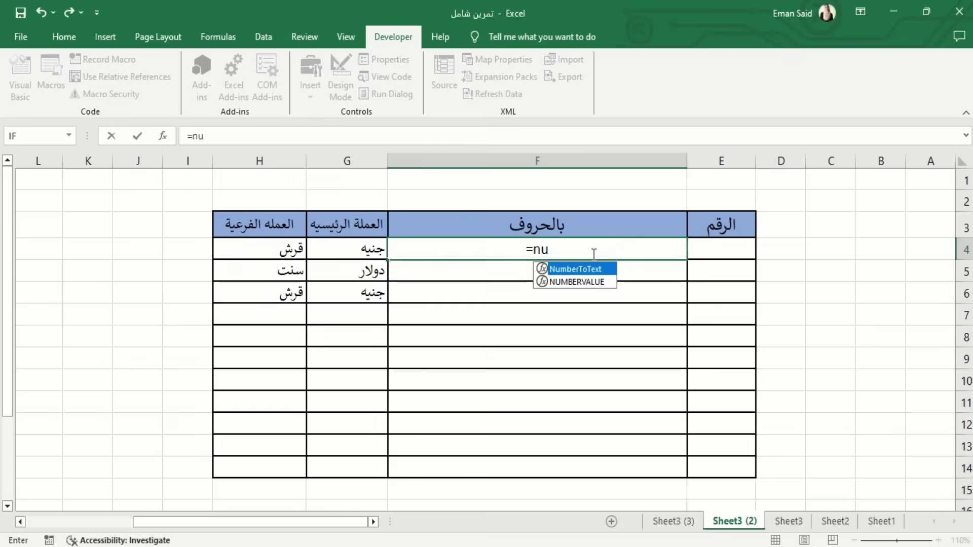
double_click(586, 267)
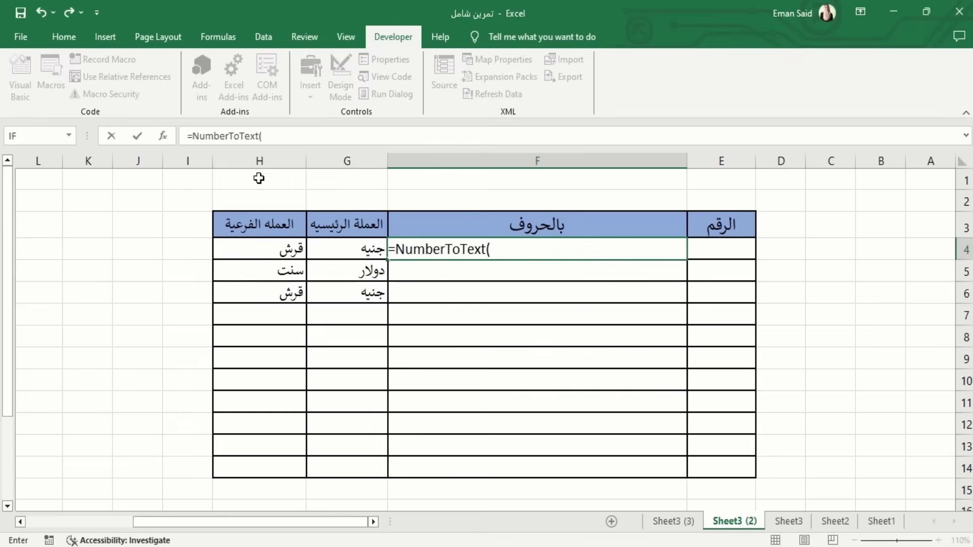
left_click(162, 136)
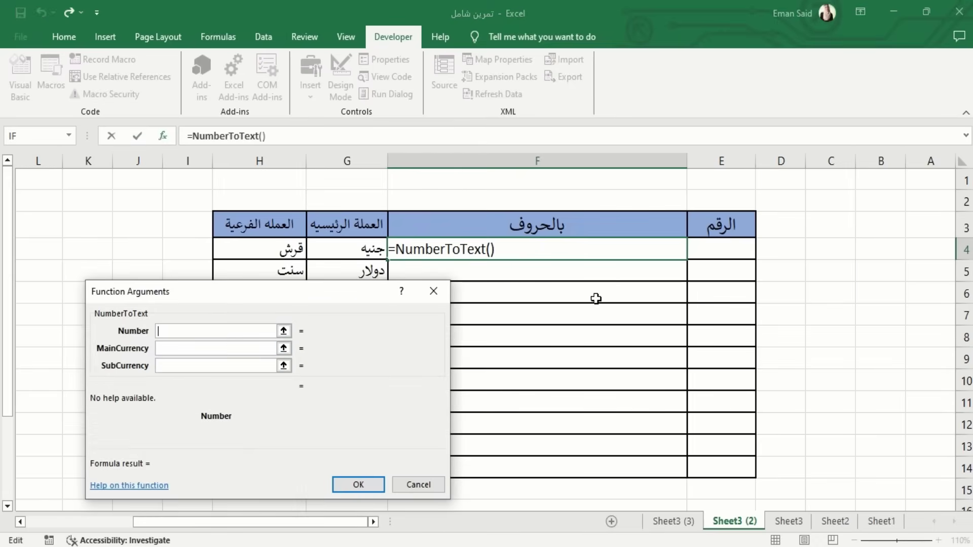
left_click(734, 242)
Step: Set MainCurrency to G4 and SubCurrency to H4 in the F4 formula, and fill it down to F14
left_click(228, 349)
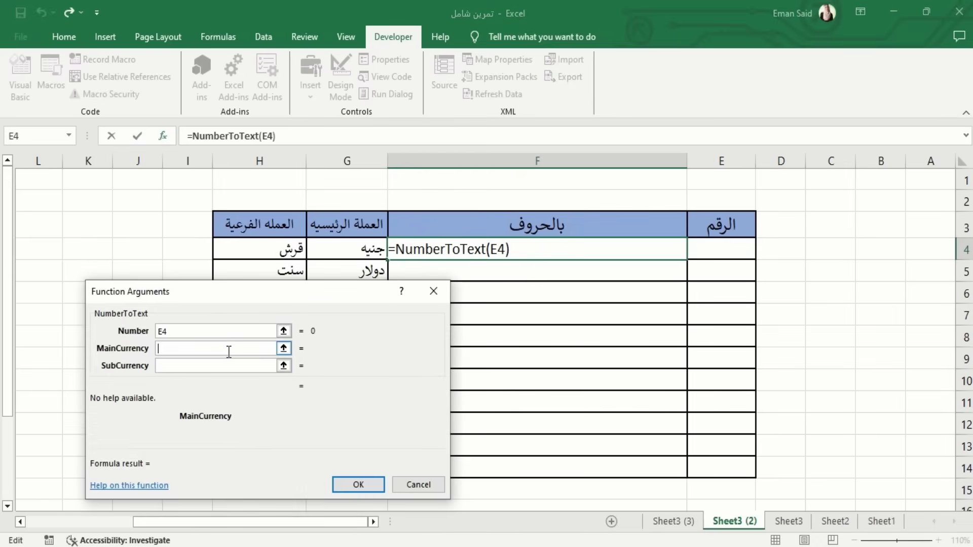
left_click(354, 250)
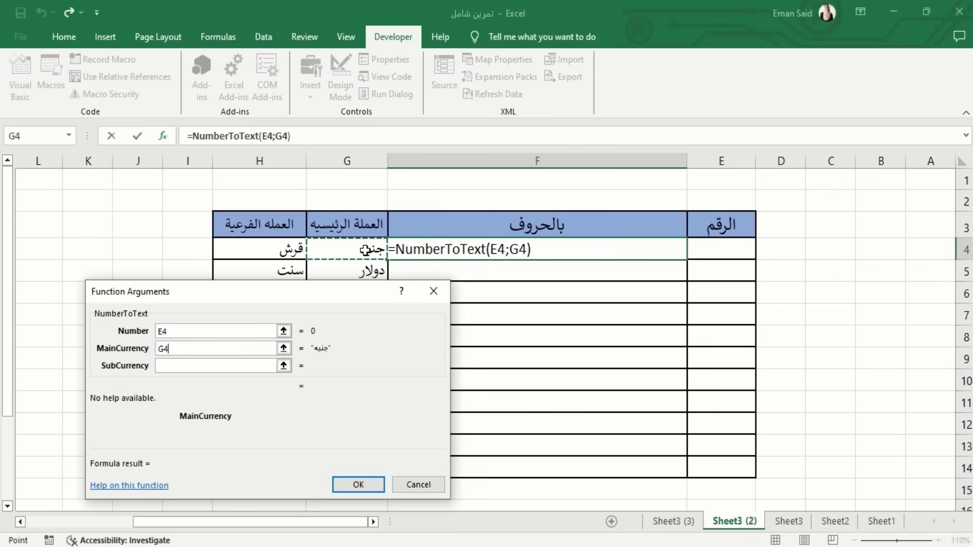
left_click(205, 360)
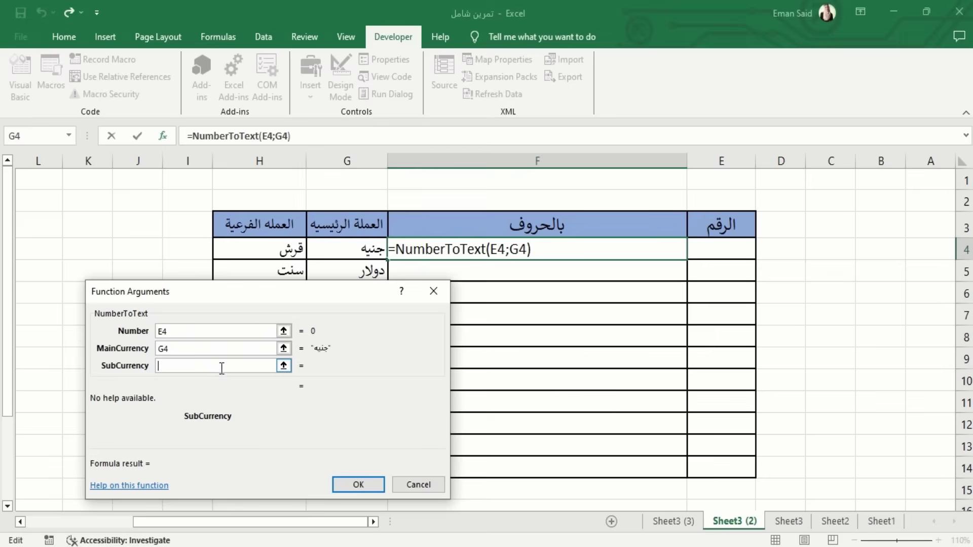
left_click(266, 247)
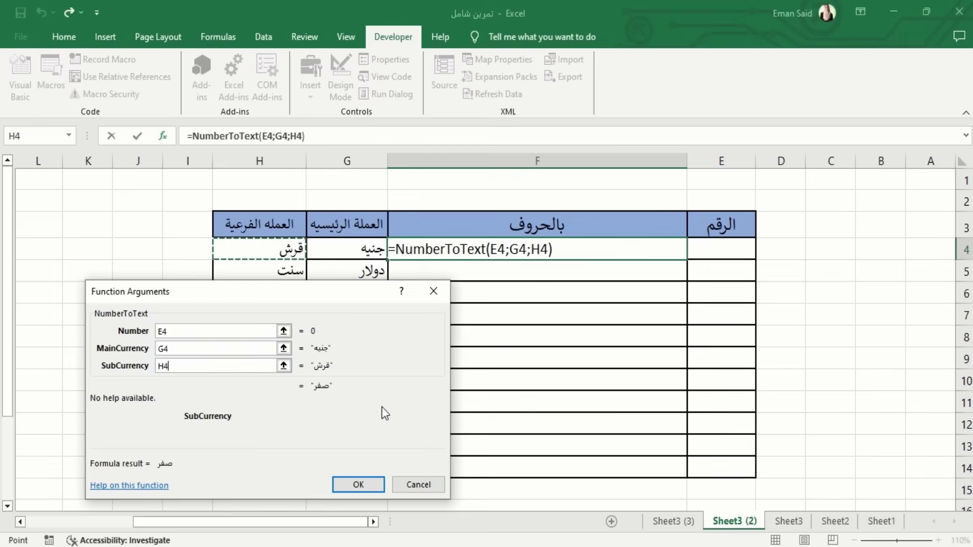
left_click(360, 489)
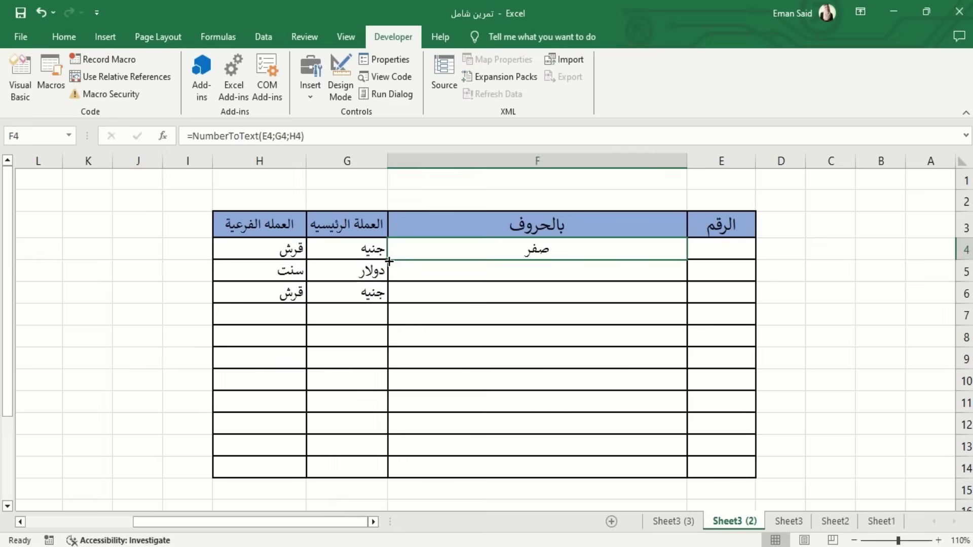
left_click_drag(388, 259, 400, 485)
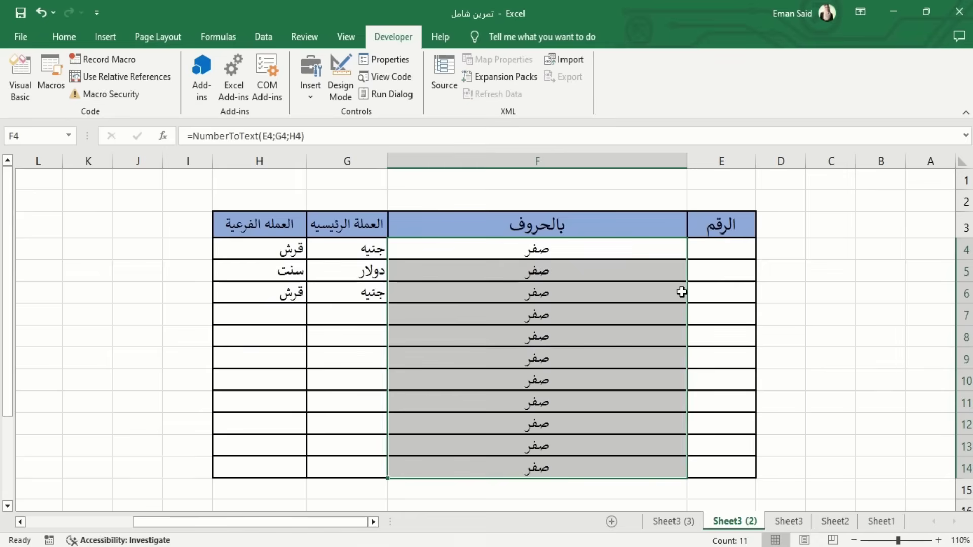
Step: Enter the number 3598.36 in cell E4
left_click(735, 251)
type("3598.36")
key("Return")
key("Return")
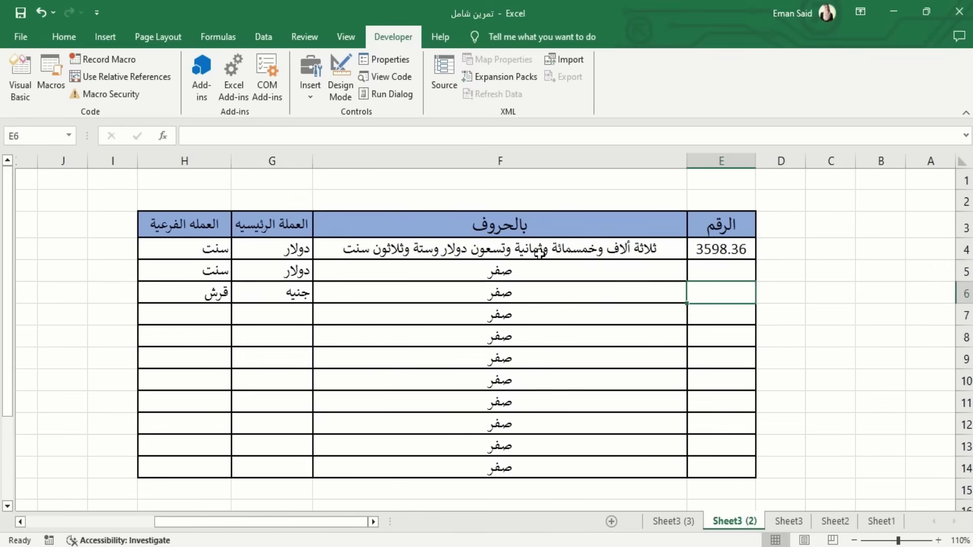
Step: On Sheet3 (3), insert the NumberToText function in cell F4 with cell E4 as its Number argument
key("ctrl+Page_Down")
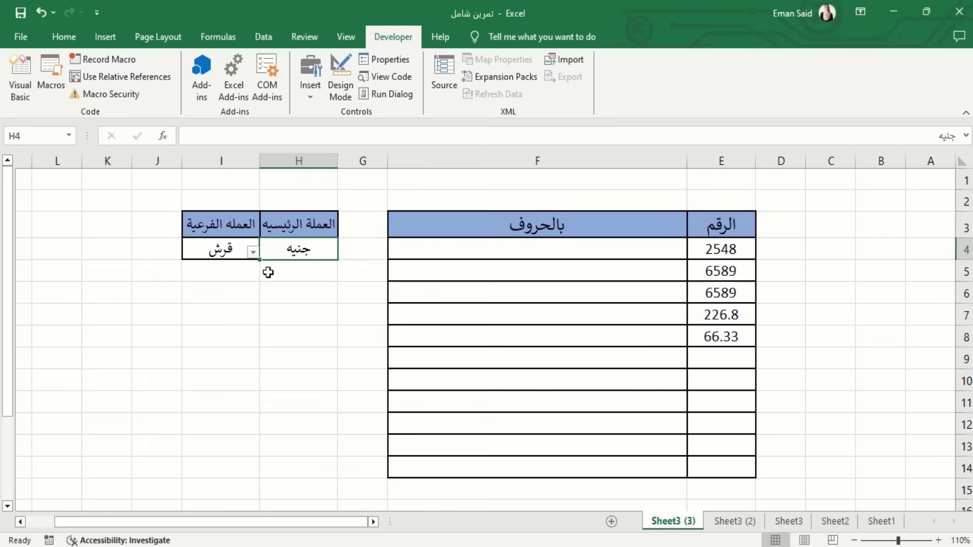
left_click(527, 253)
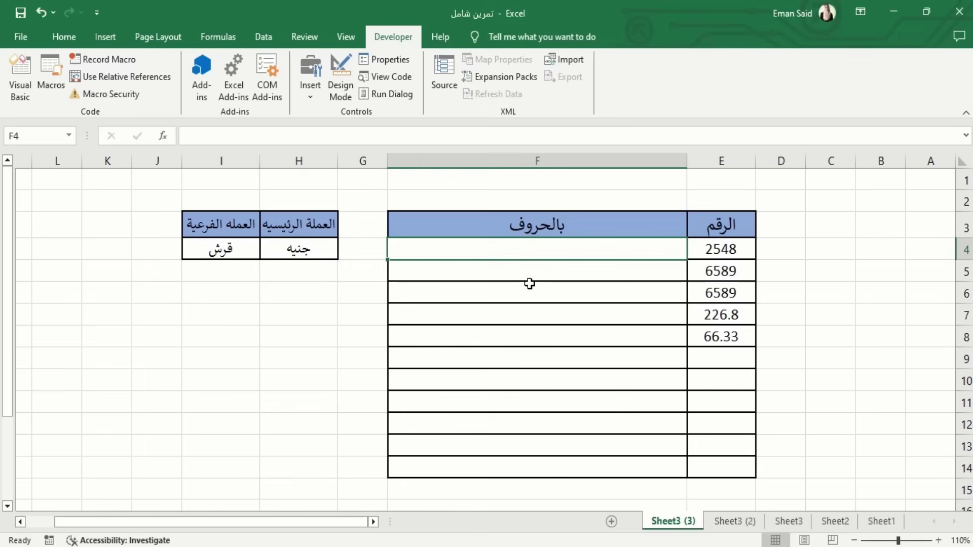
type("=nu")
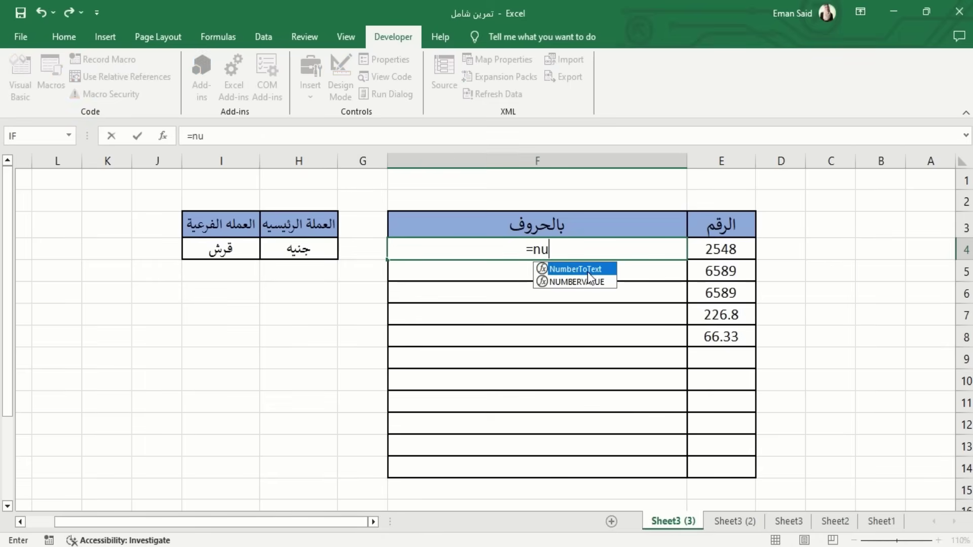
double_click(587, 271)
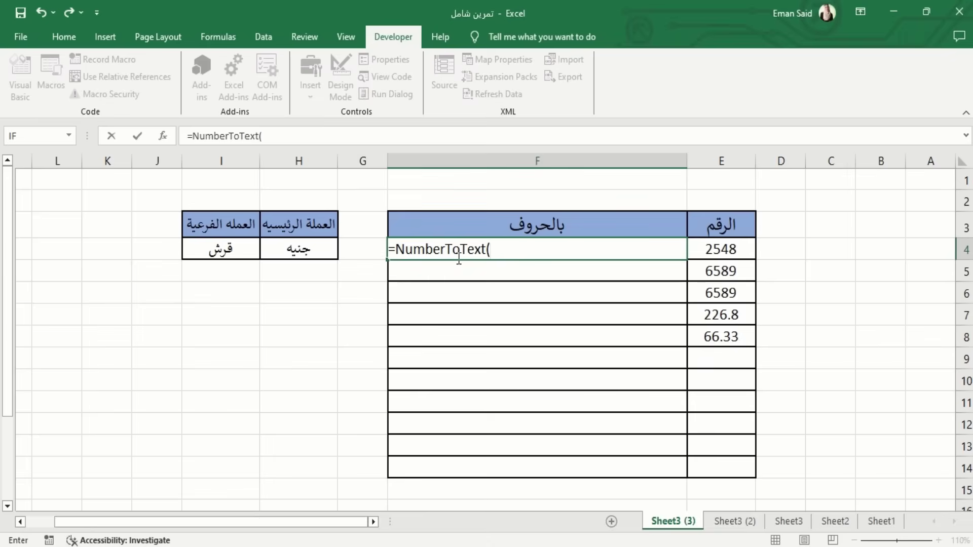
left_click(163, 137)
left_click_drag(230, 299, 240, 325)
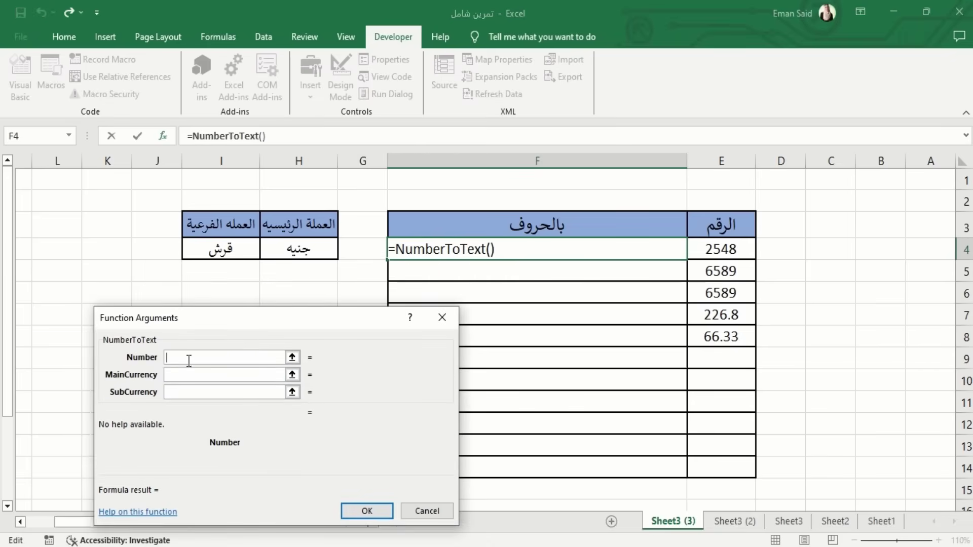
left_click(736, 252)
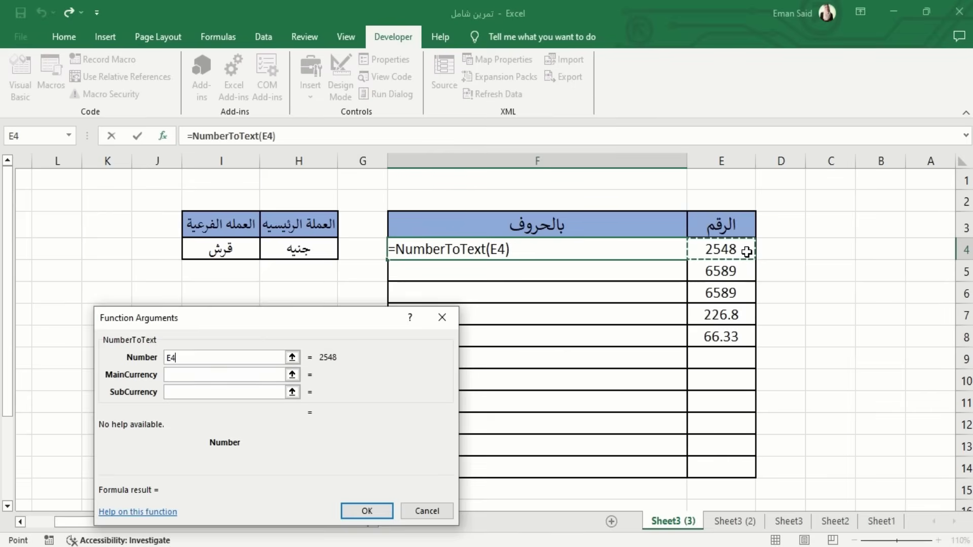
Step: Set MainCurrency to absolute reference $H$4 and SubCurrency to $I$4 in the F4 formula, and fill it down to F14
left_click(285, 374)
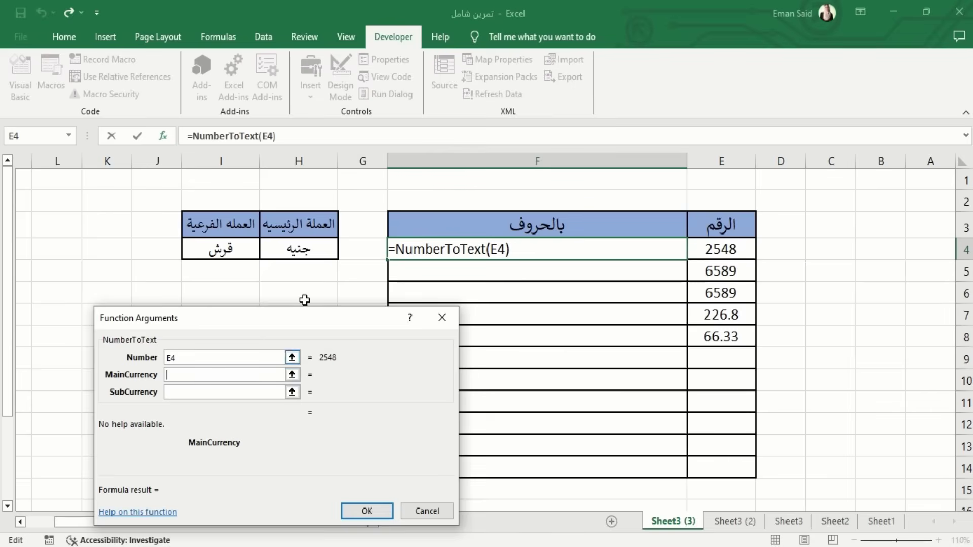
left_click(303, 249)
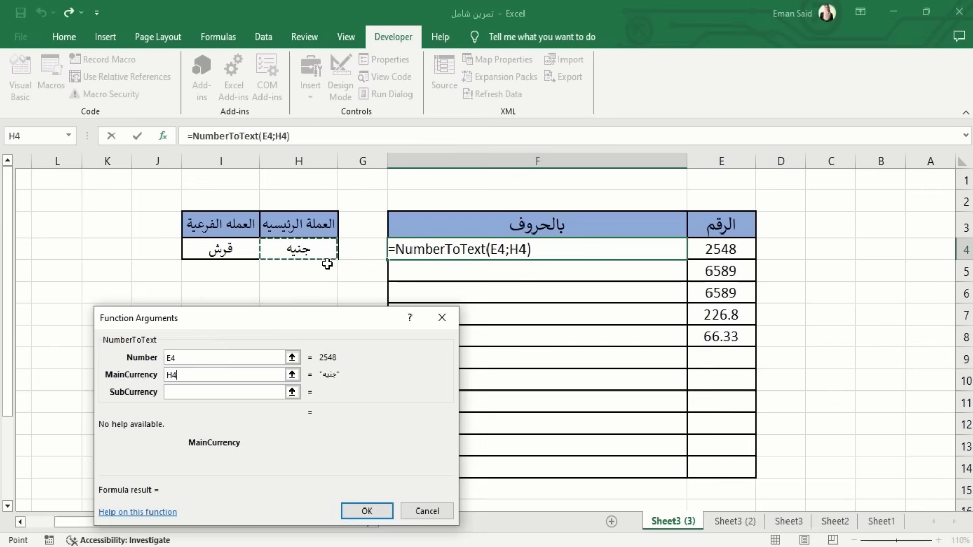
key("F4")
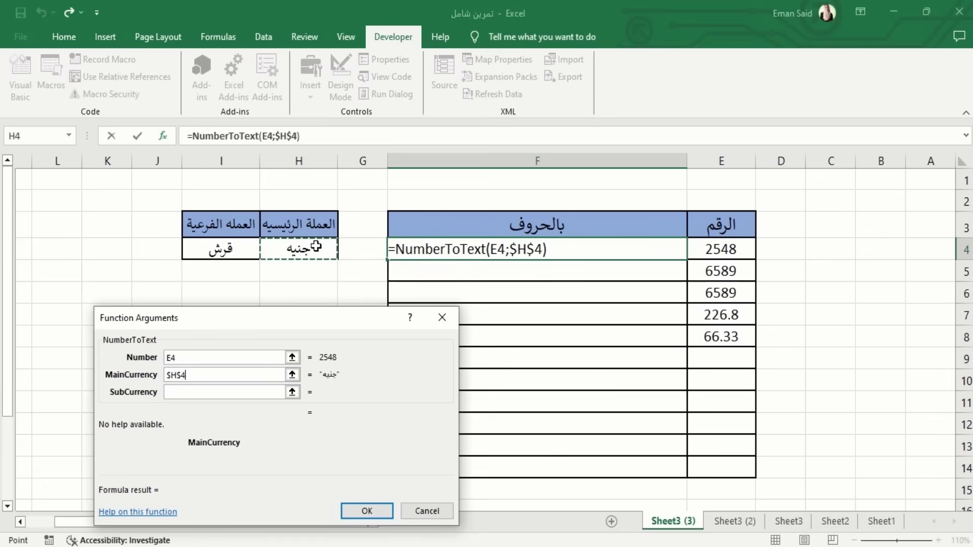
left_click(255, 392)
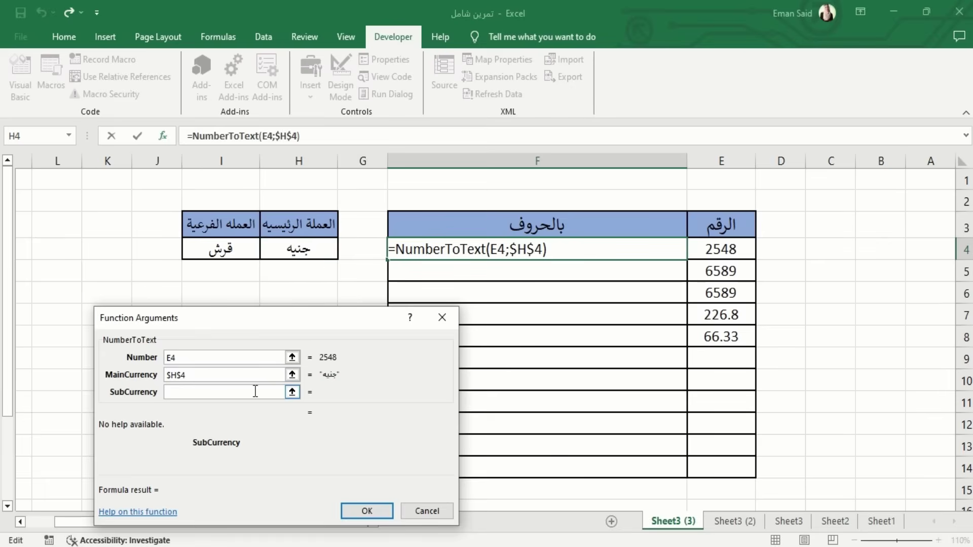
left_click(221, 248)
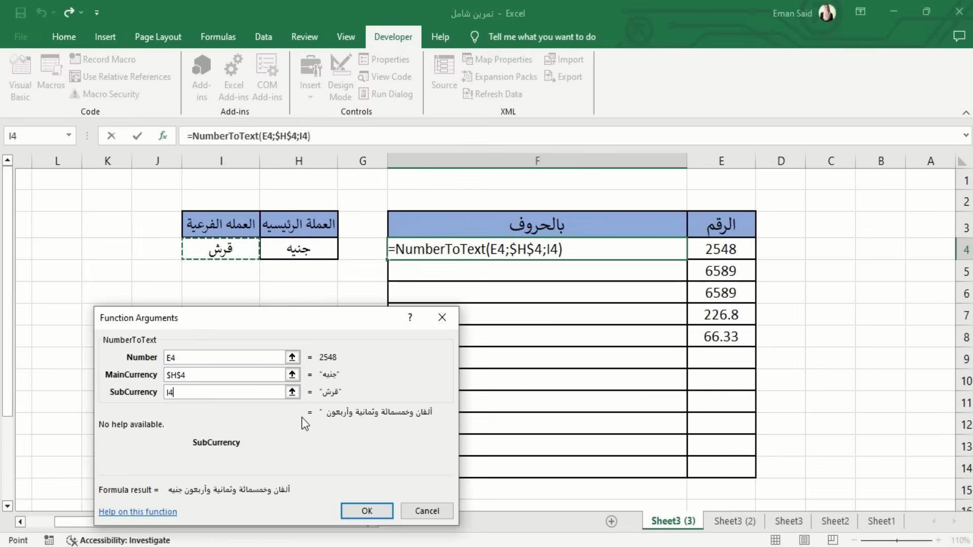
key("F4")
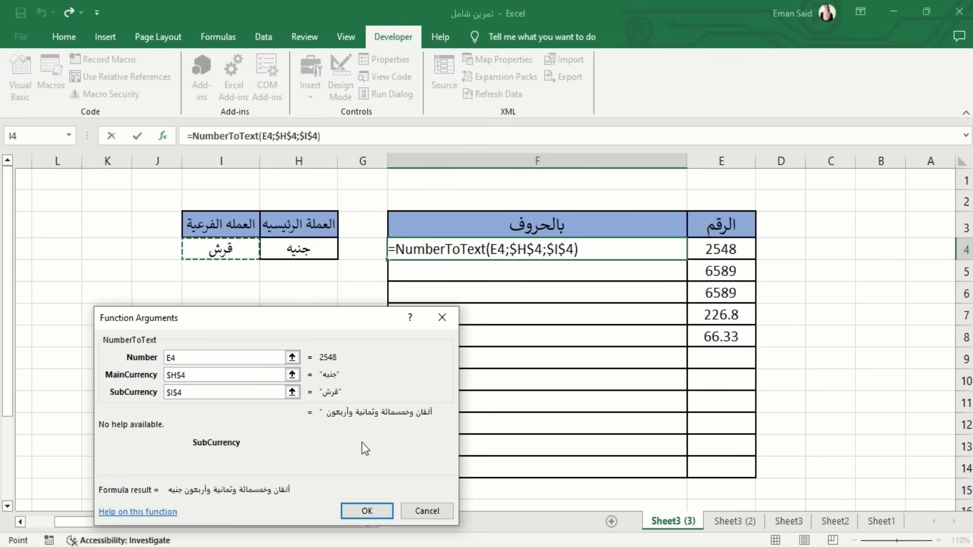
left_click(368, 511)
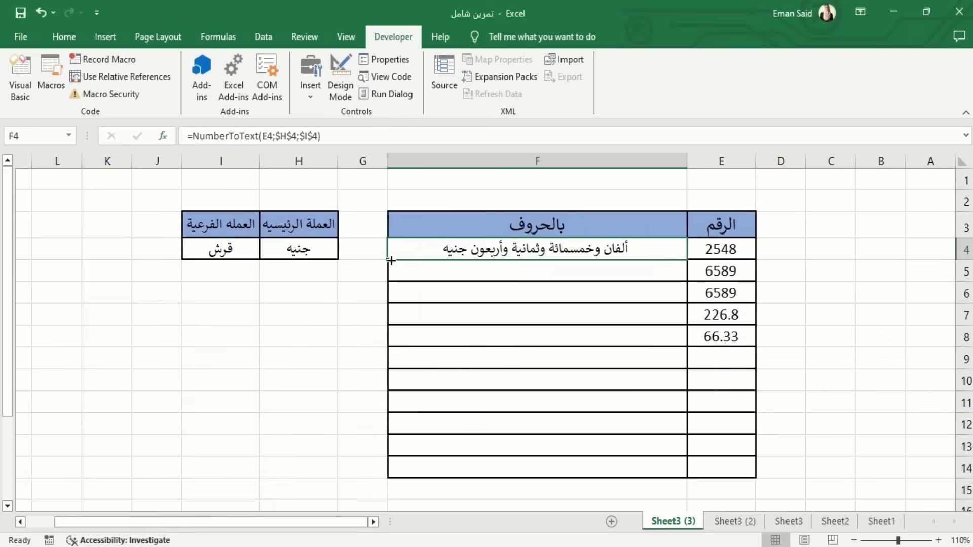
double_click(388, 261)
left_click(576, 437)
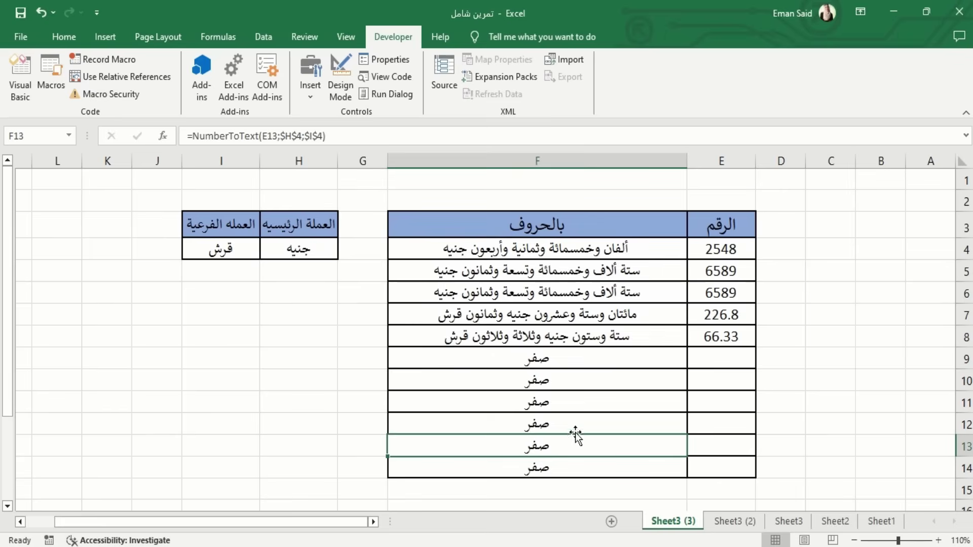
Step: Choose دولار as the main currency in H4 and سنت as the sub-currency in I4
left_click(276, 249)
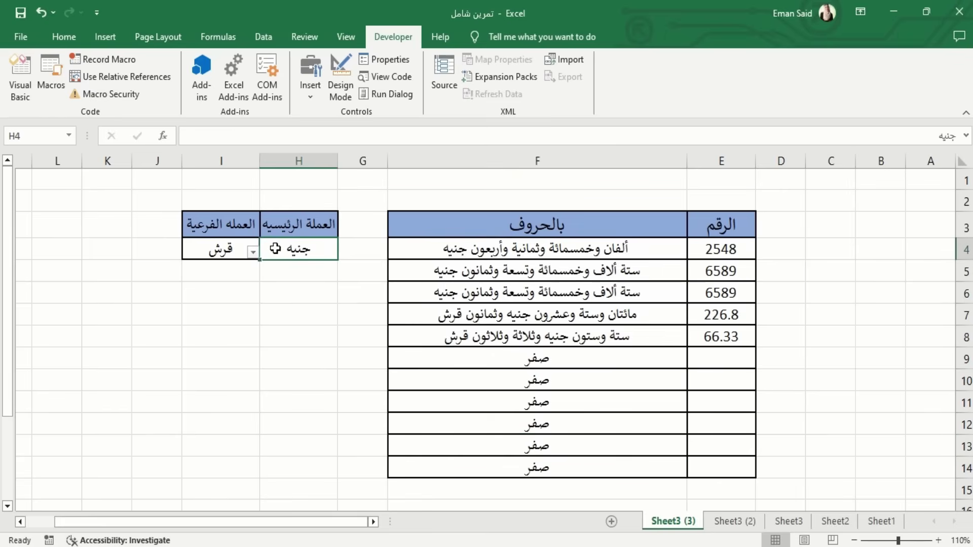
left_click(253, 253)
left_click(337, 278)
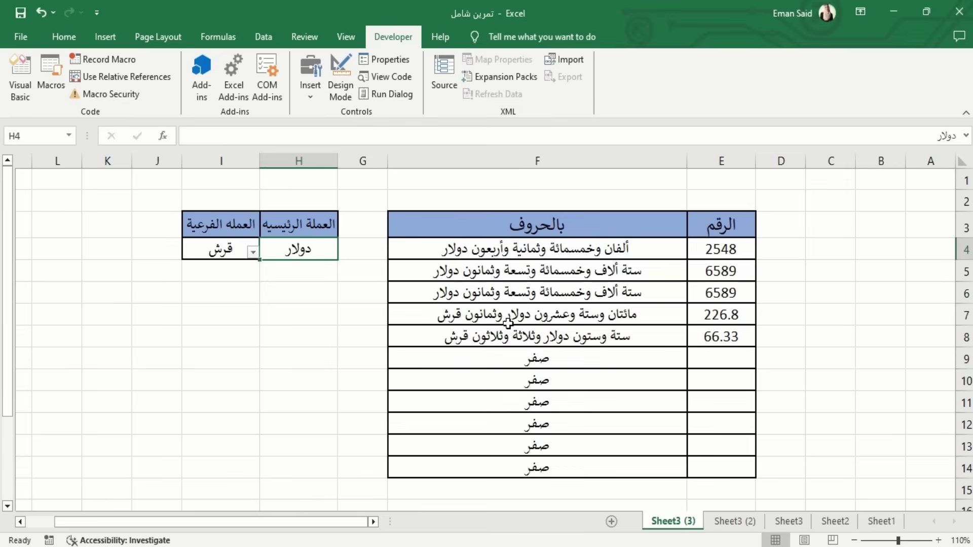
left_click(190, 249)
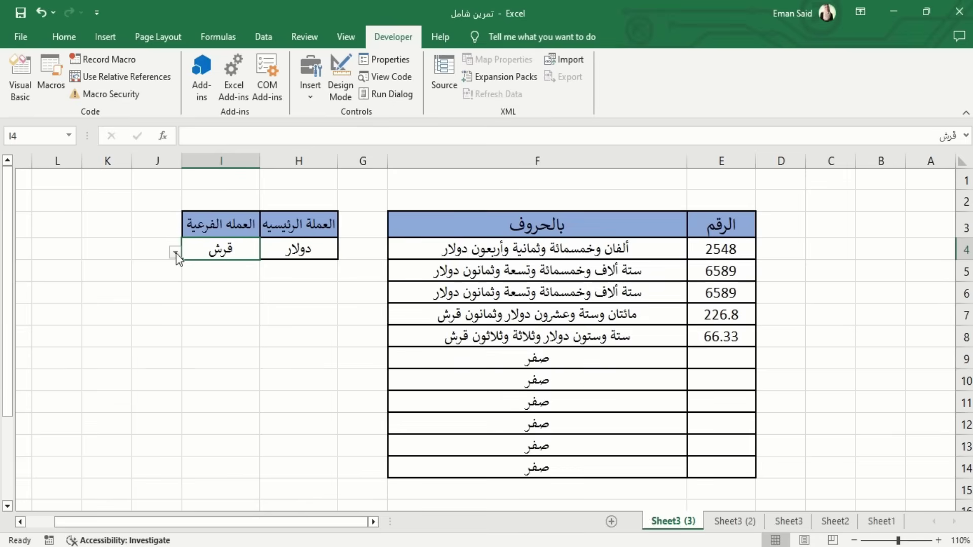
left_click(175, 252)
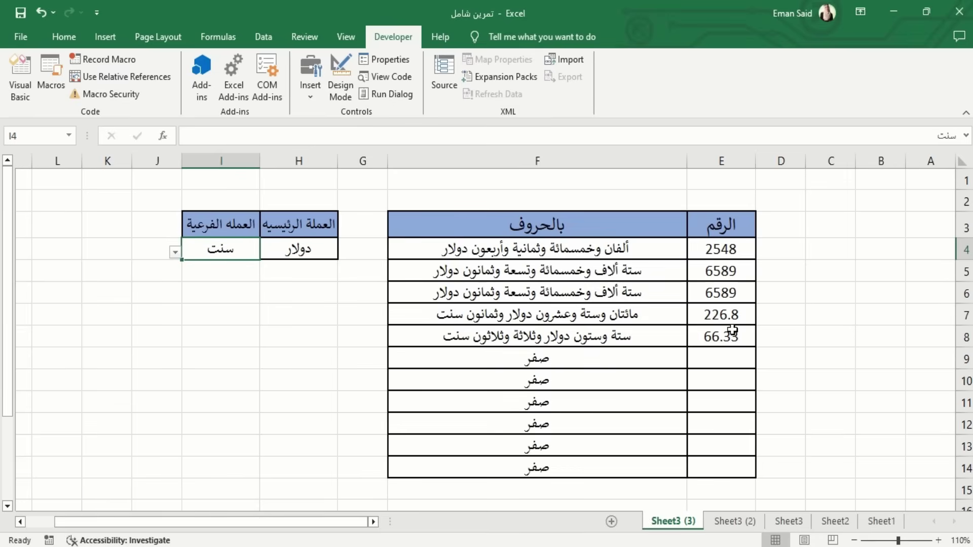